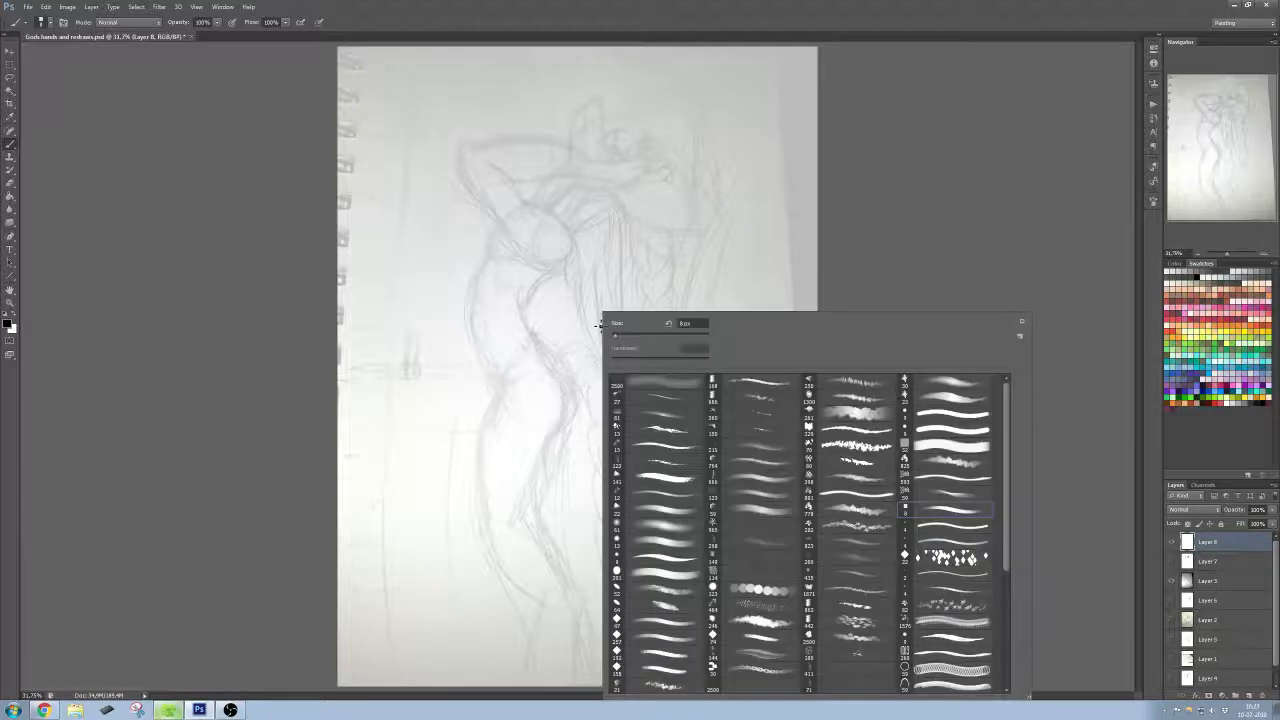
Step: Adjust the brush and paint a purple S-curve on Layer 8 from the head's base down the torso to the hips
click(620, 341)
key(Return)
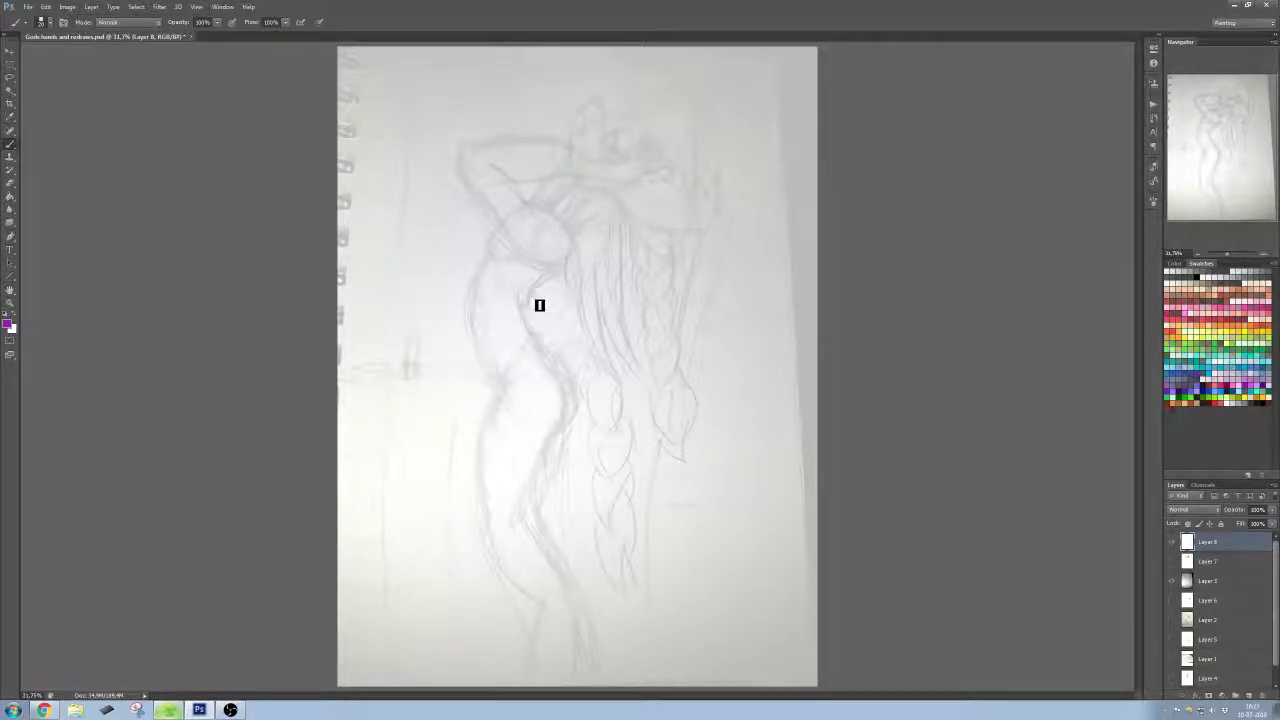
drag(628, 192, 577, 219)
key(e)
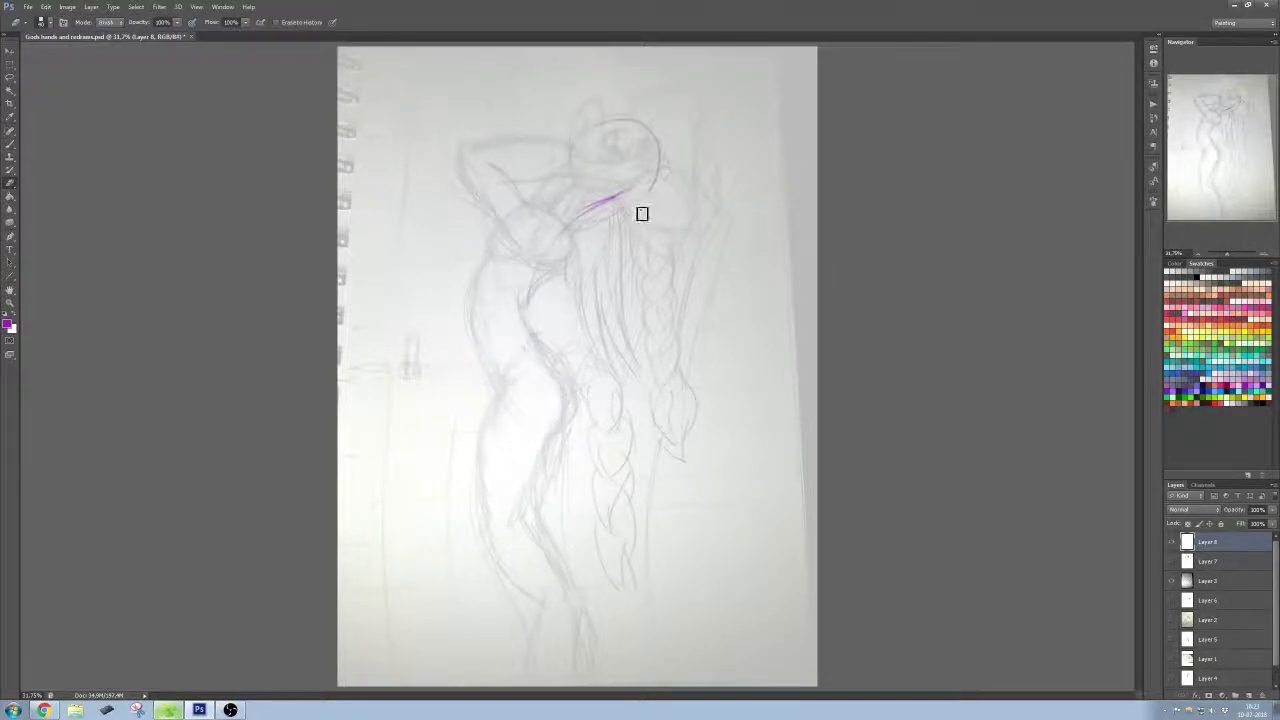
right_click(640, 211)
key(Escape)
key(b)
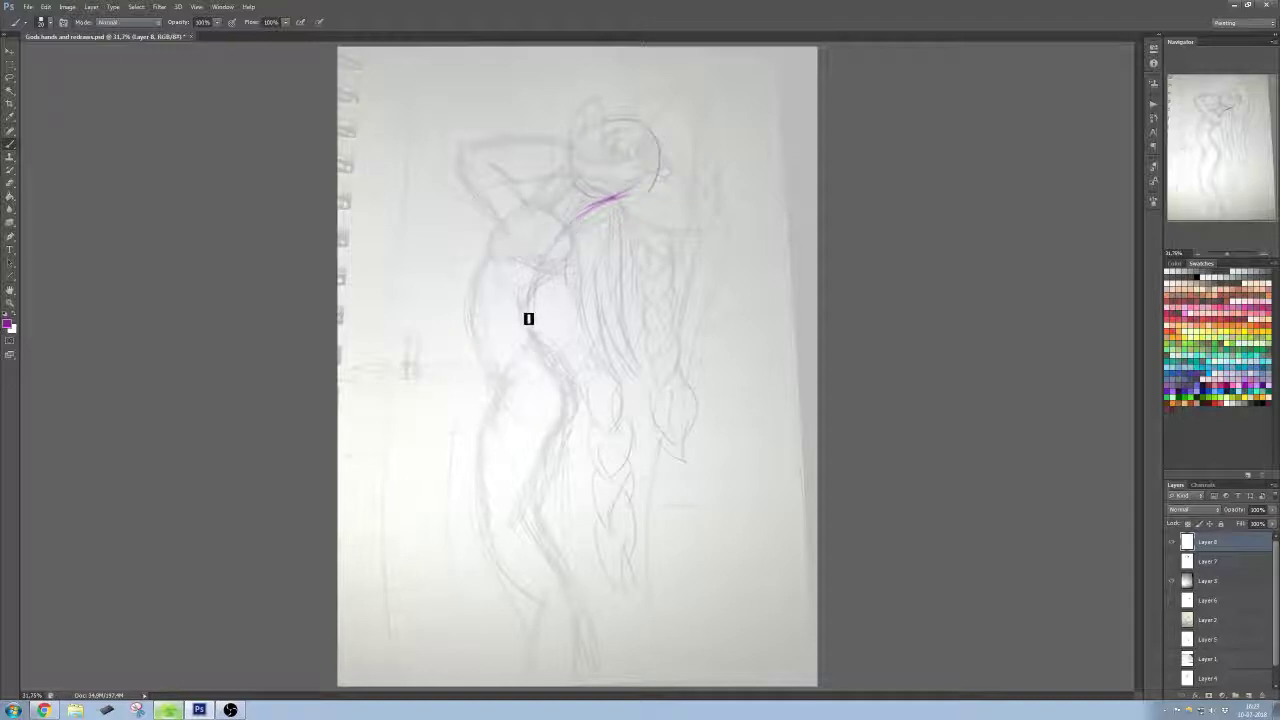
drag(530, 288, 566, 396)
drag(536, 272, 606, 203)
Step: Paint purple gesture lines for the bent leg, running from the hip to the knee and down to the ankle
mouse_move(540, 331)
mouse_down()
mouse_move(577, 412)
mouse_move(494, 523)
mouse_up()
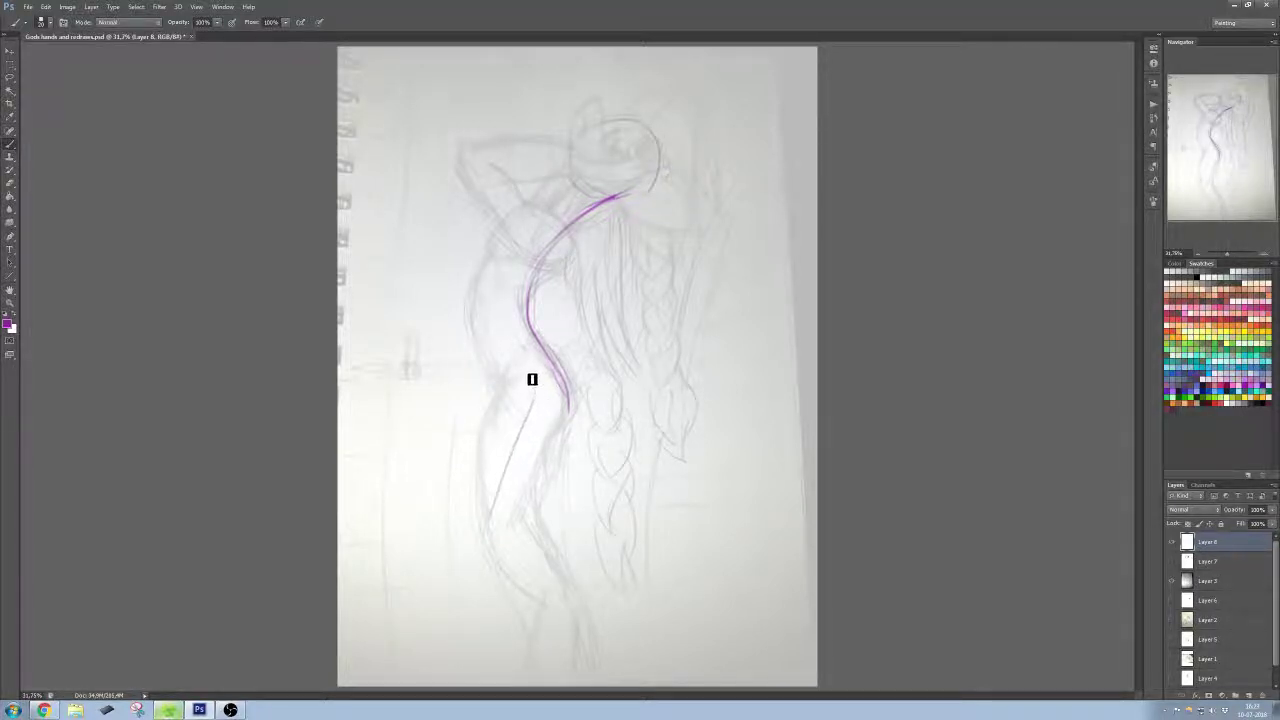
mouse_move(533, 398)
mouse_down()
mouse_move(488, 511)
mouse_move(536, 405)
mouse_up()
drag(494, 526, 555, 621)
drag(522, 572, 570, 650)
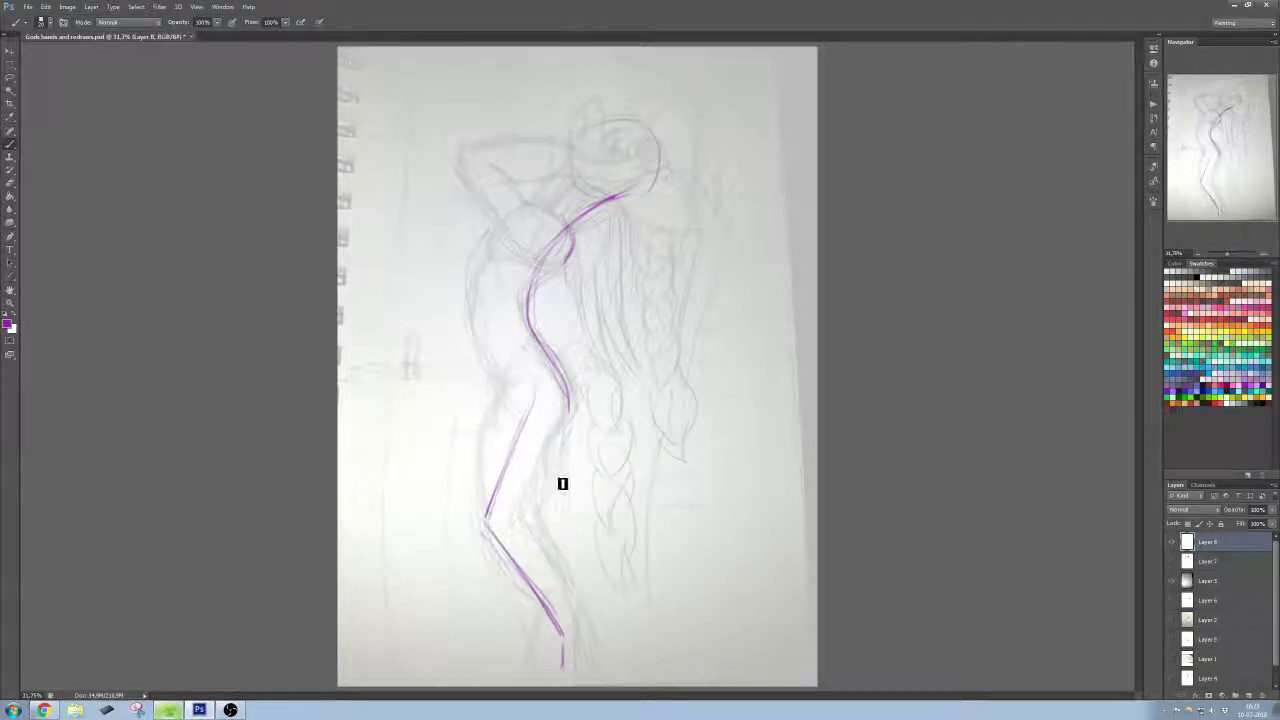
Step: Paint the second leg's gesture line from hip to ankle and erase the stray strokes beside it
drag(573, 446, 577, 540)
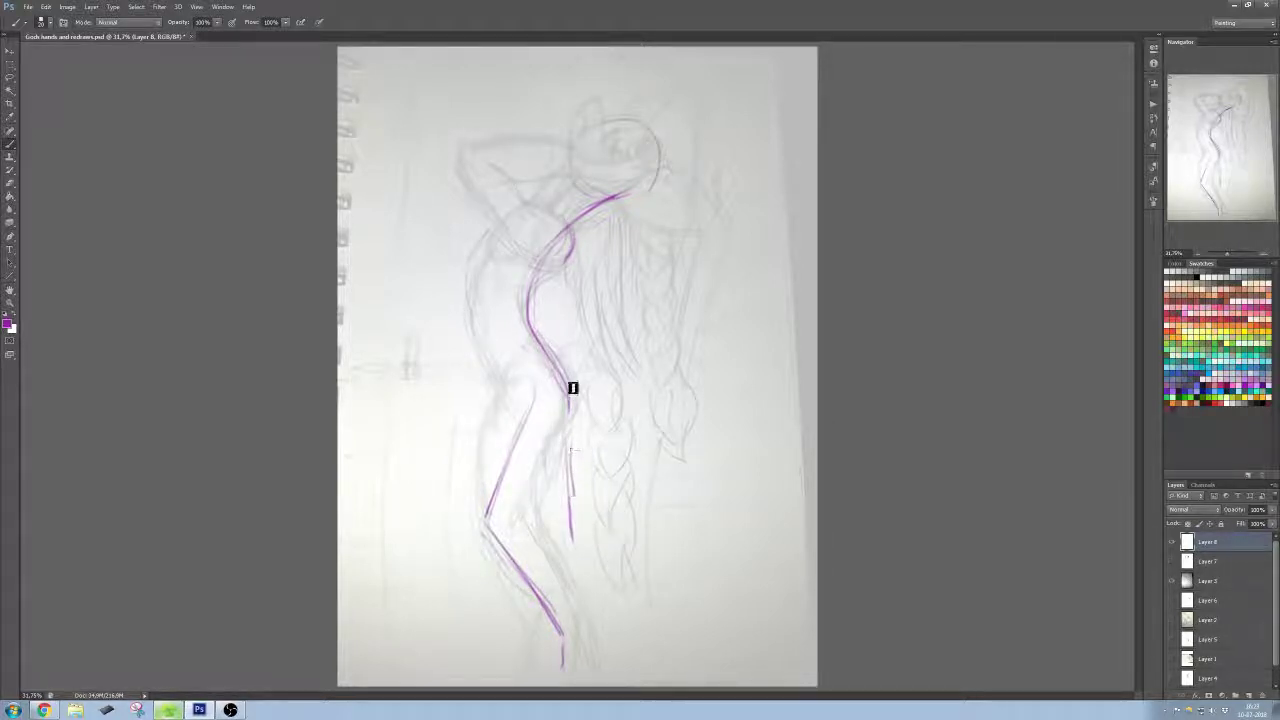
mouse_move(570, 425)
mouse_down()
mouse_move(569, 536)
mouse_move(582, 624)
mouse_up()
drag(578, 562, 600, 634)
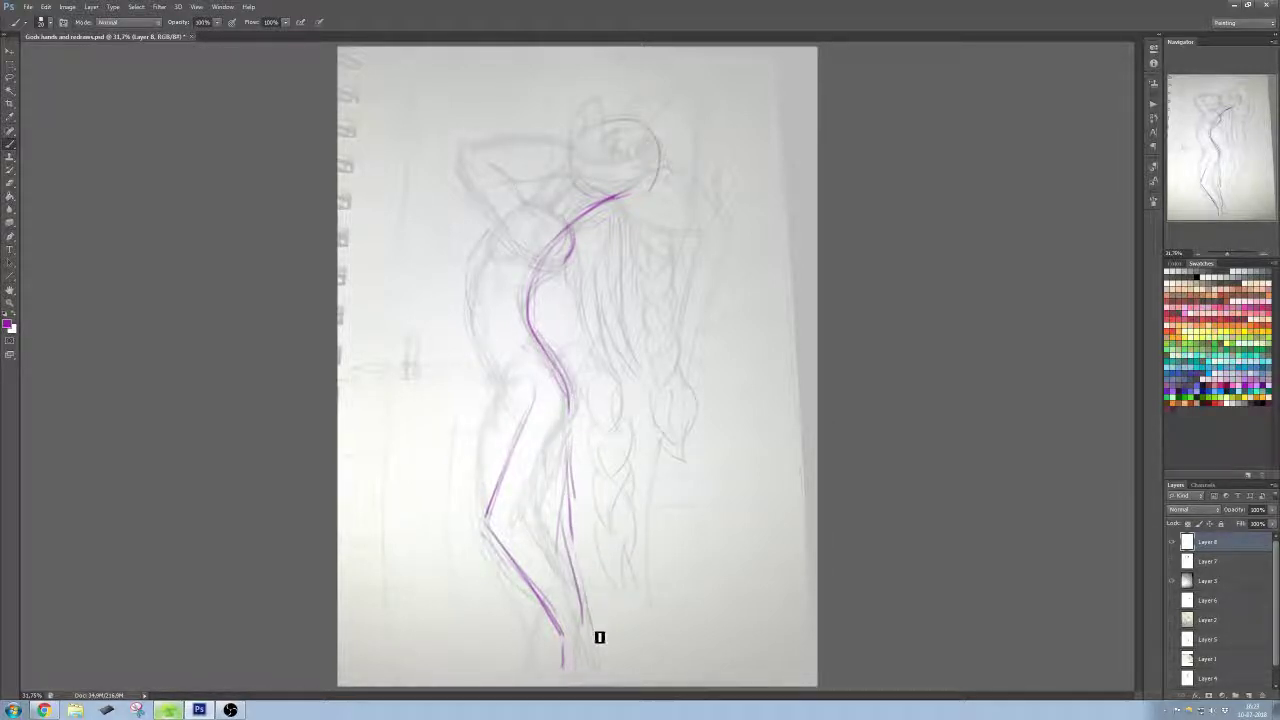
key(e)
drag(574, 529, 582, 480)
key(b)
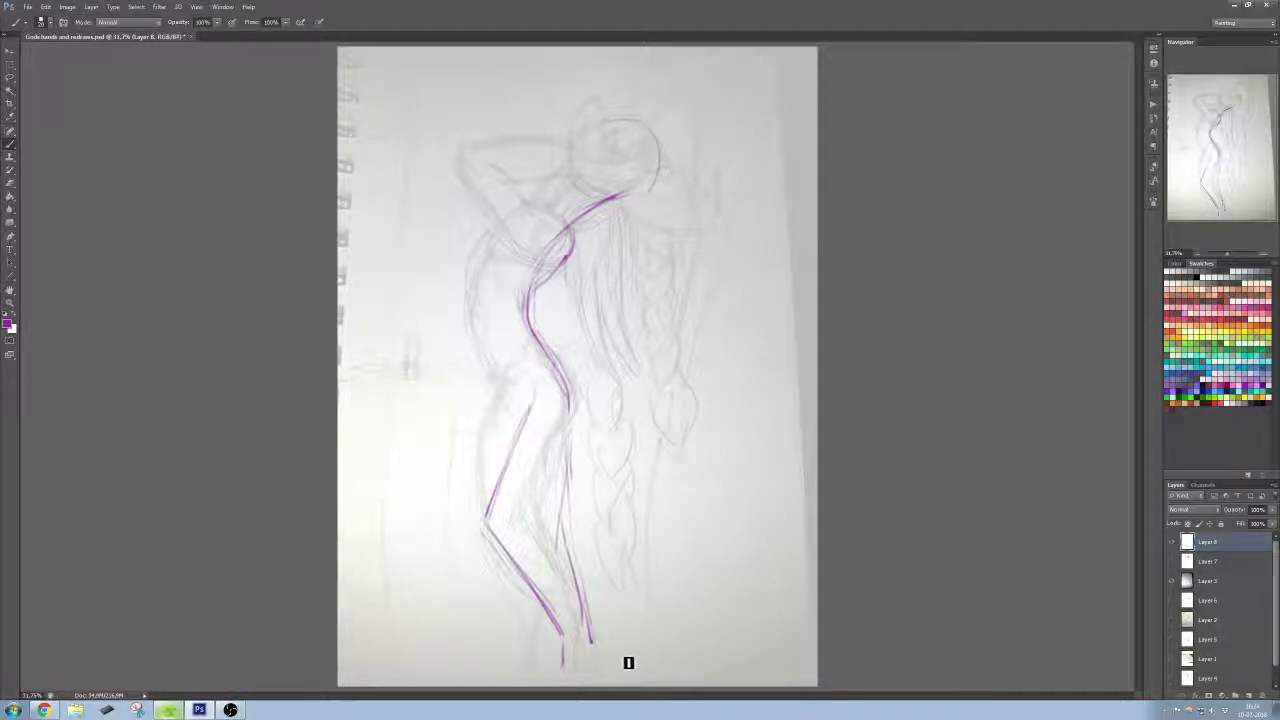
Step: Extend the canvas below the sketch with the Crop tool to make room for the feet
key(d)
key(c)
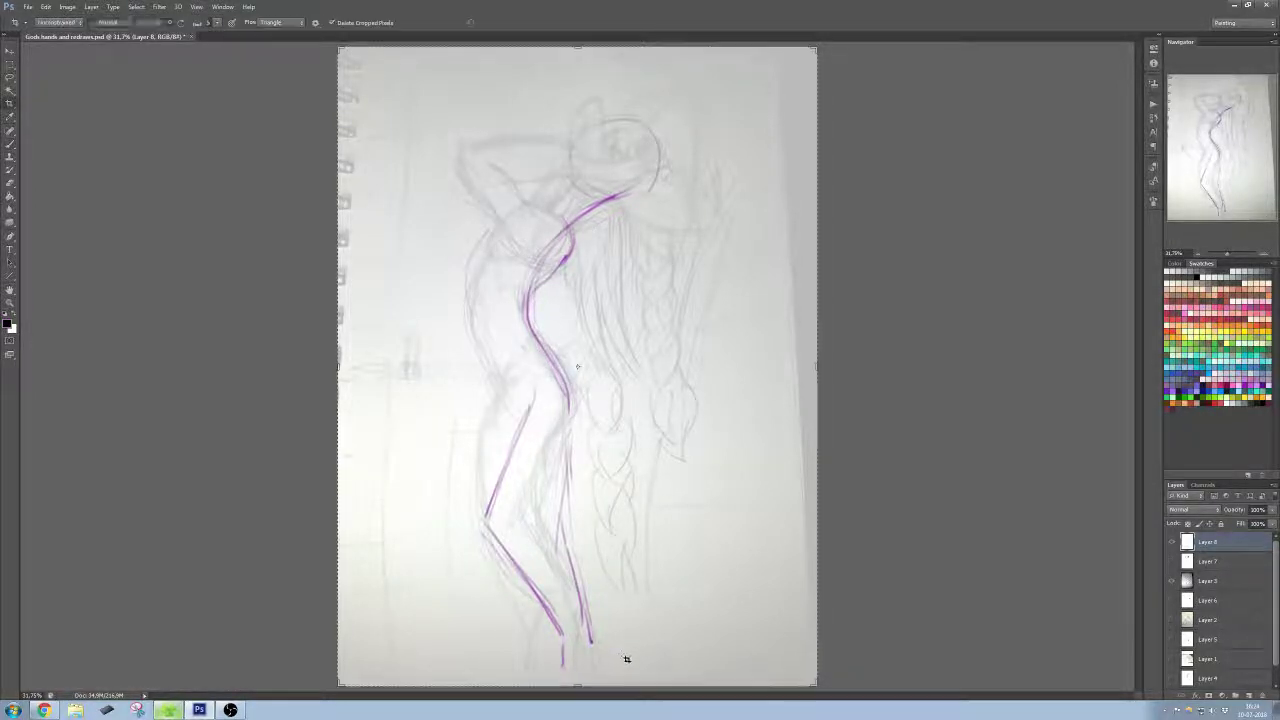
key(ctrl+minus)
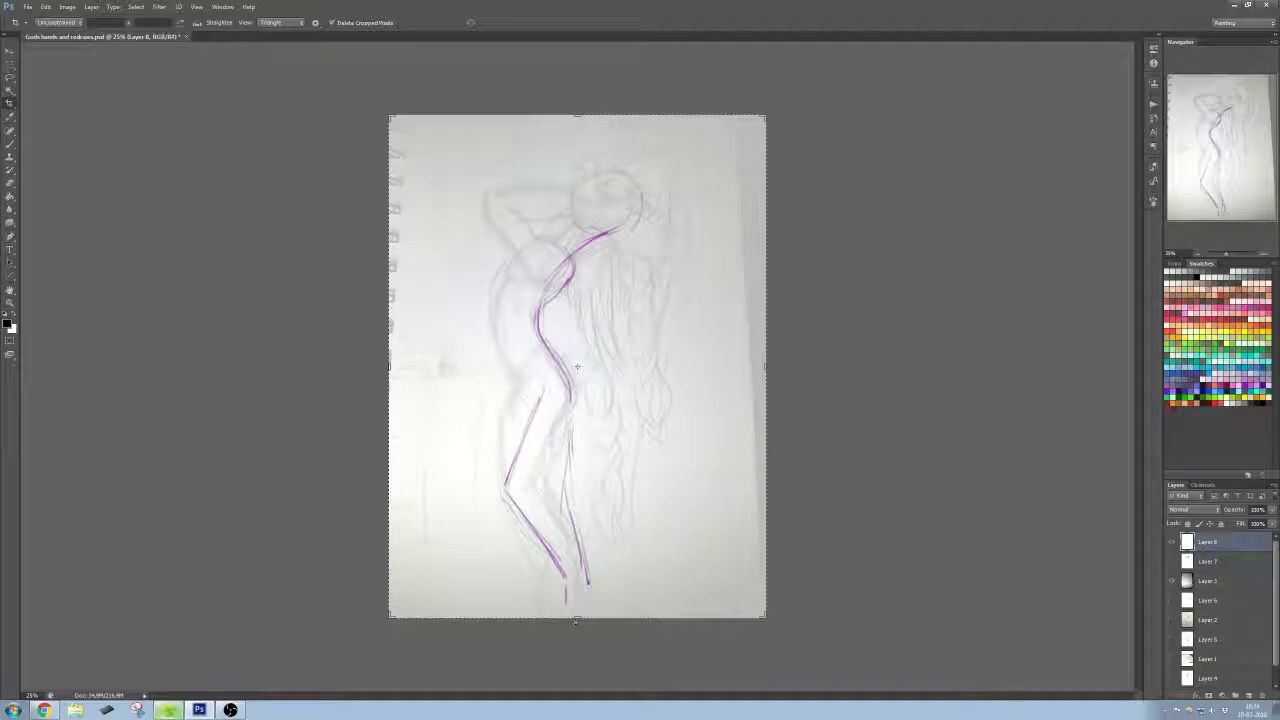
drag(577, 617, 578, 662)
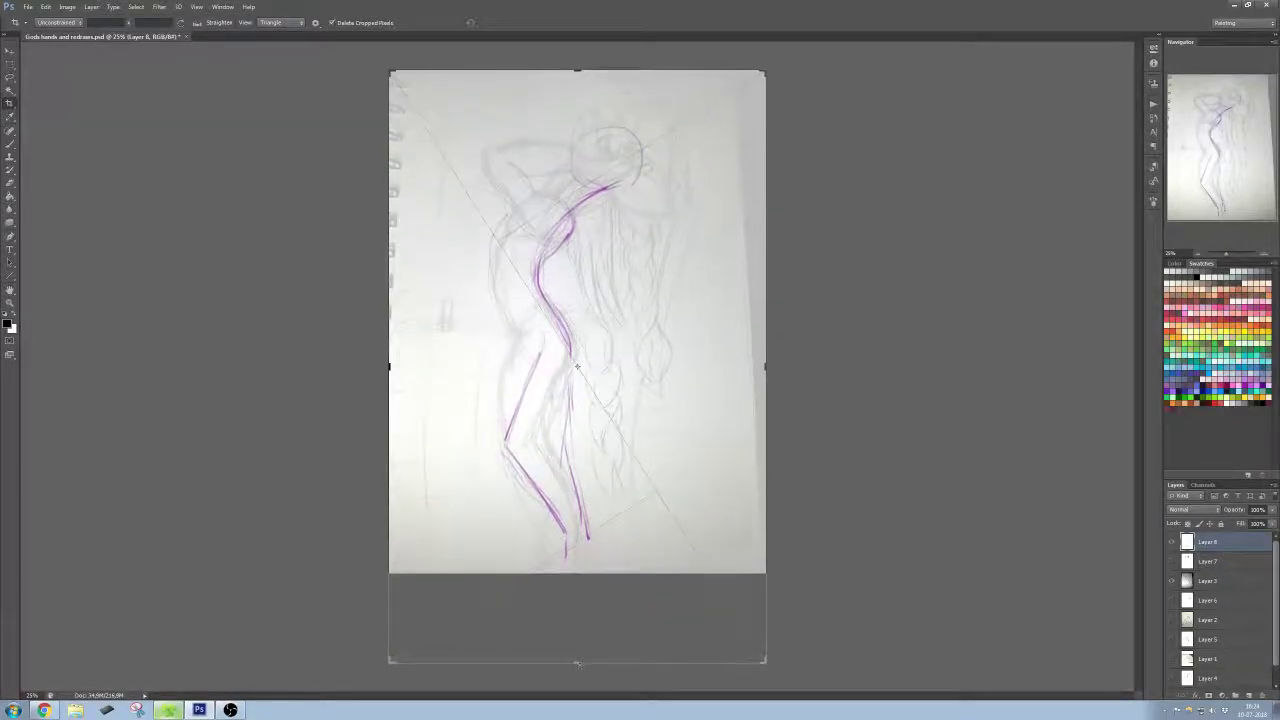
key(Return)
key(b)
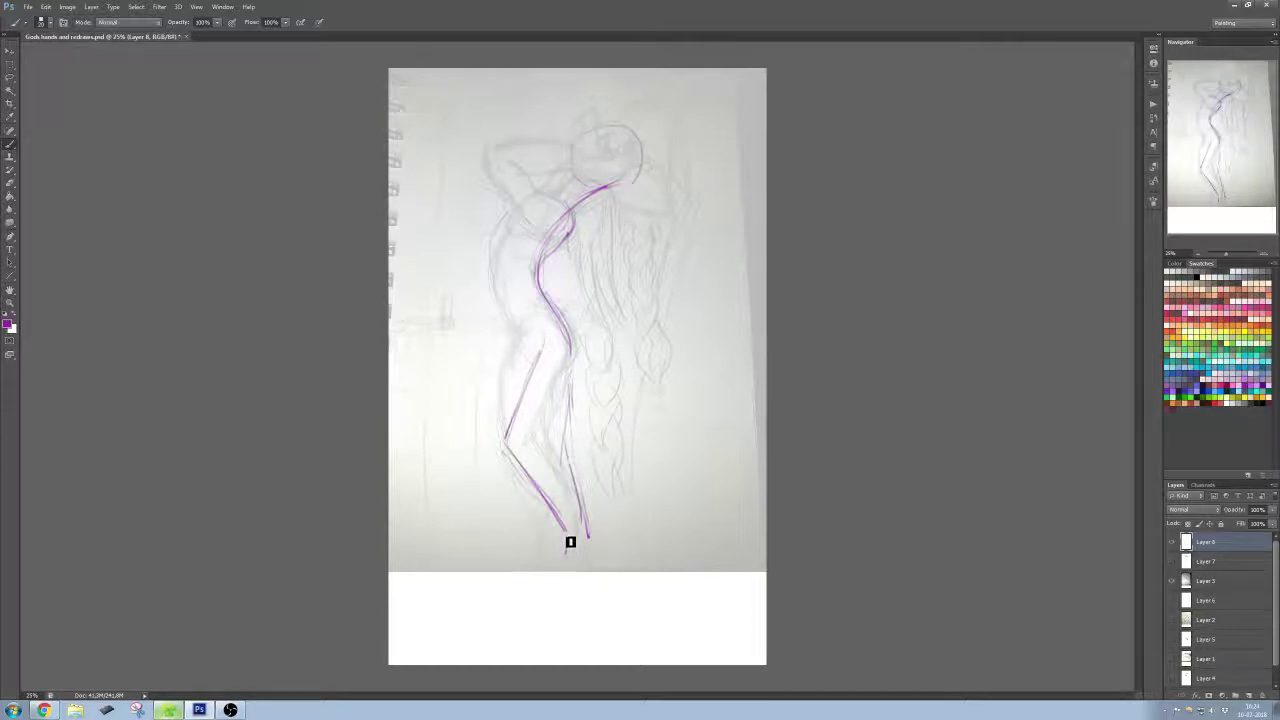
Step: Paint purple guide lines from the bent leg's ankle into the blank area for the extended lower leg and foot
drag(570, 542, 565, 618)
drag(574, 531, 560, 622)
drag(563, 582, 519, 635)
key(e)
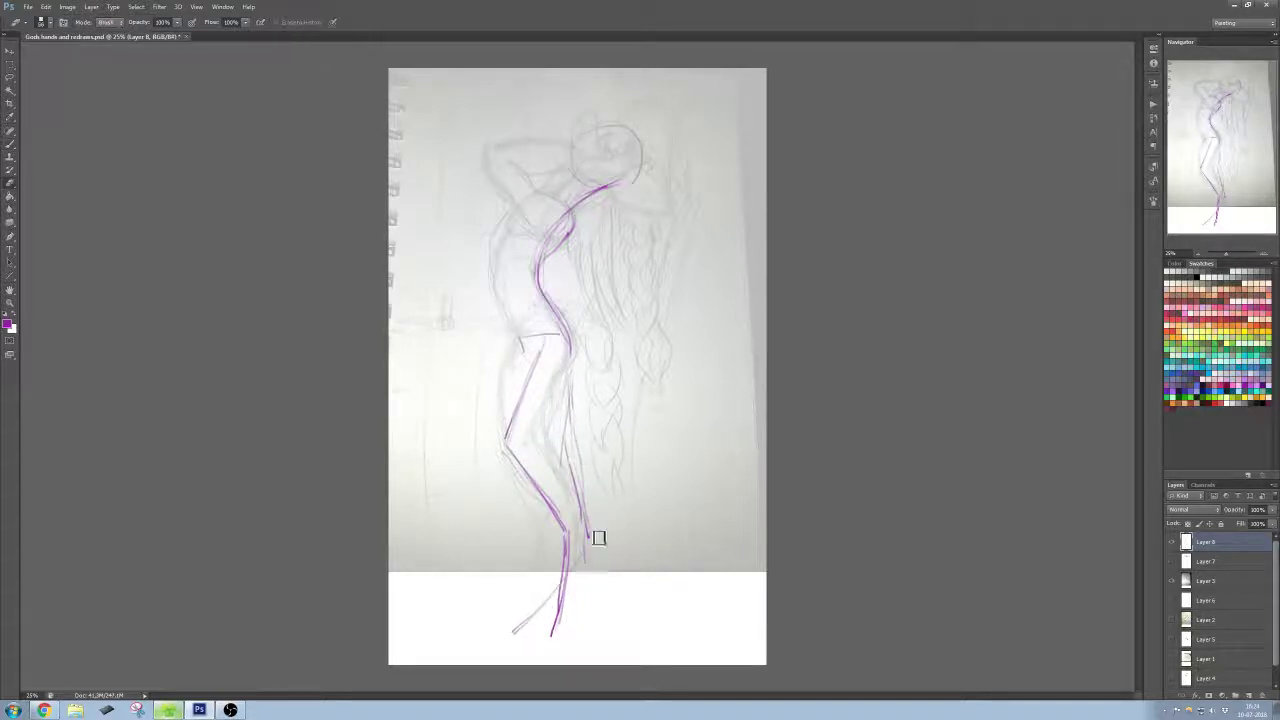
right_click(594, 536)
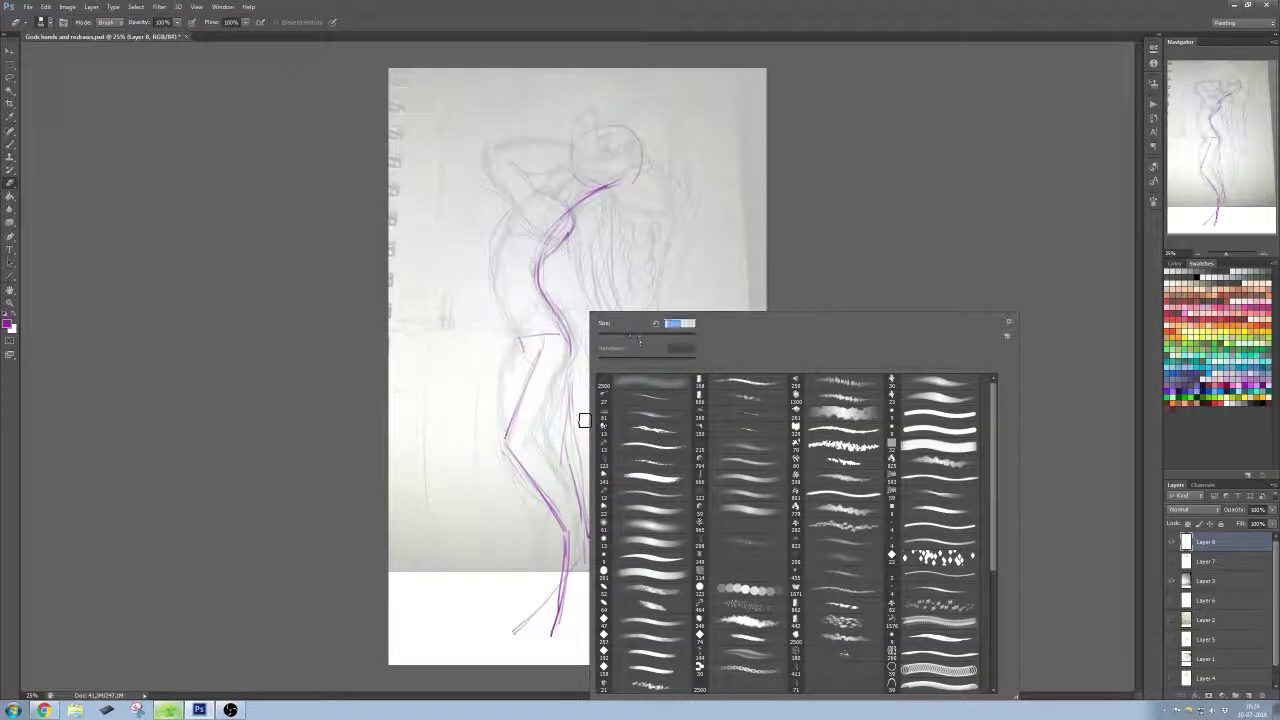
key(Escape)
key(b)
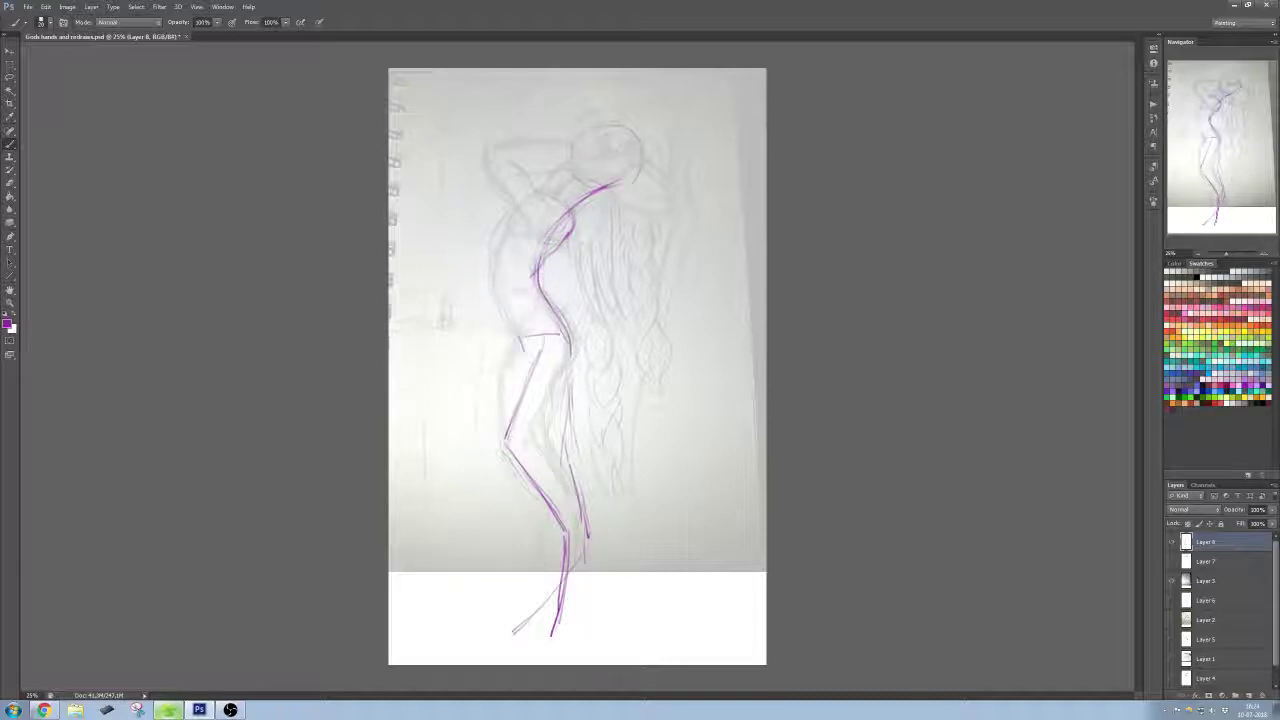
Step: Sketch the oval rib cage, the waist contours and the curved upper edge of the pelvis
drag(521, 224, 578, 233)
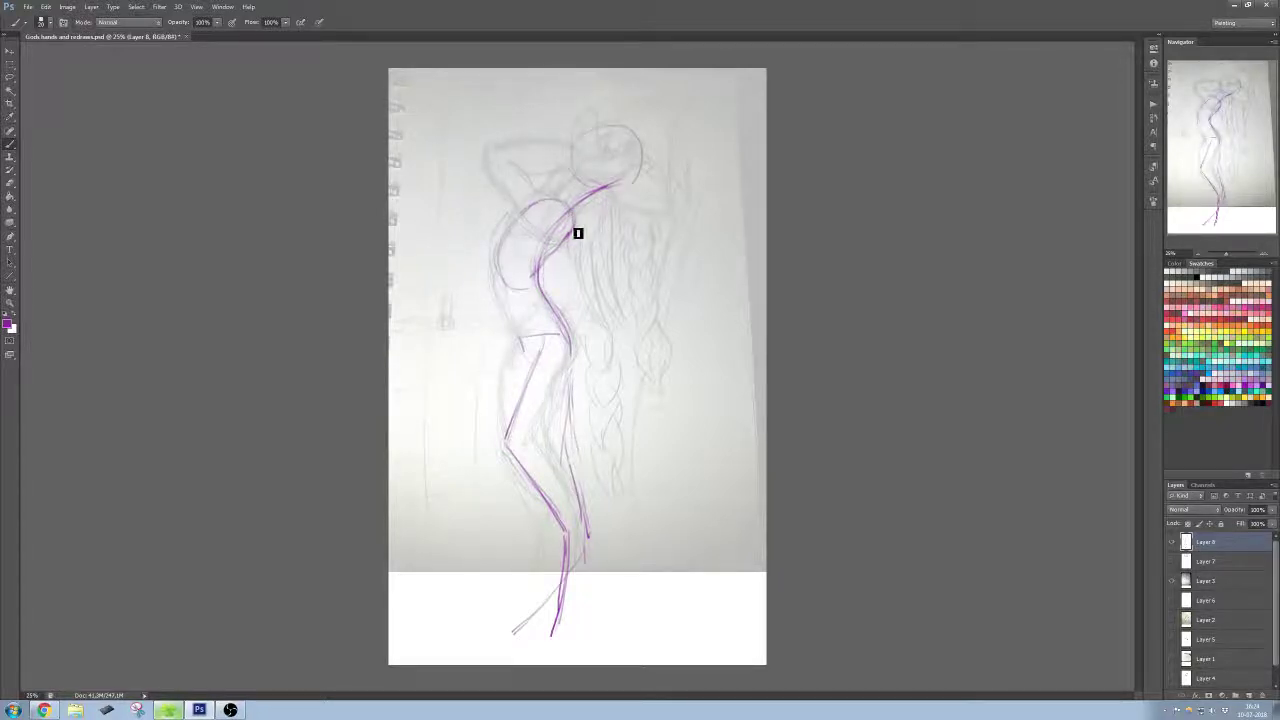
mouse_move(543, 283)
mouse_down()
mouse_move(579, 236)
mouse_move(548, 264)
mouse_up()
key(e)
key(b)
mouse_move(506, 324)
mouse_down()
mouse_move(497, 257)
mouse_move(507, 320)
mouse_up()
key(e)
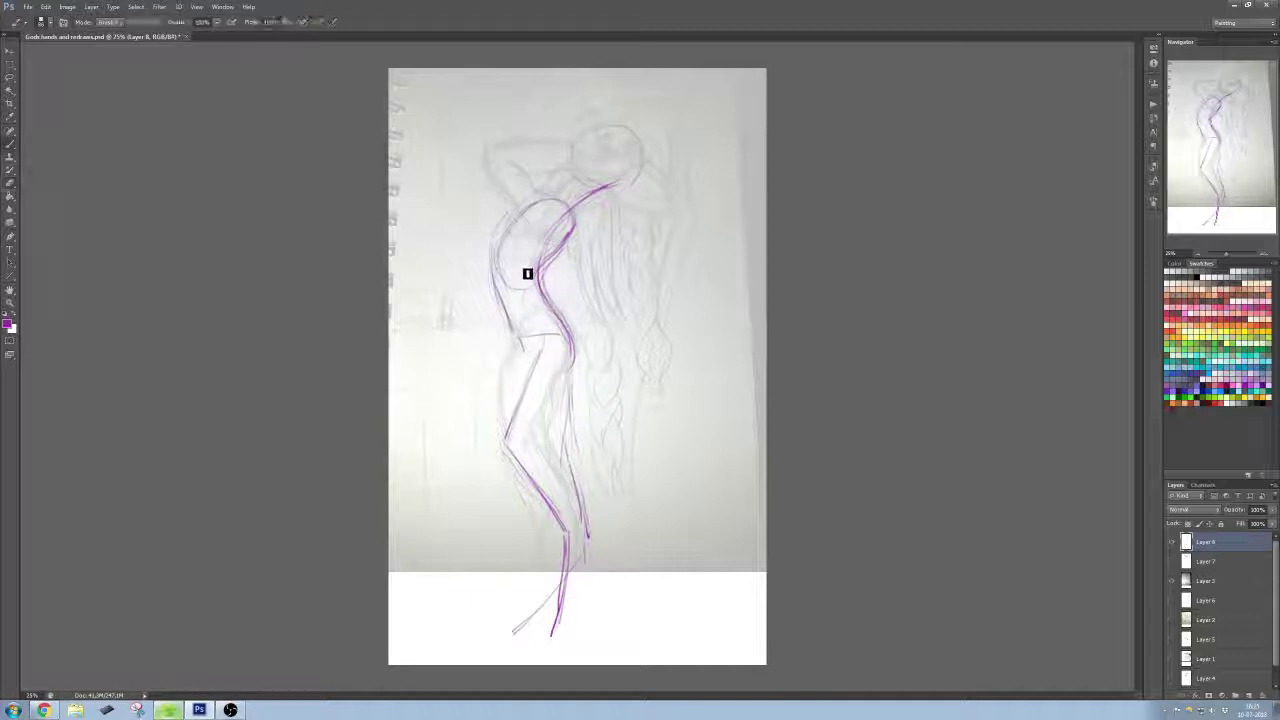
key(b)
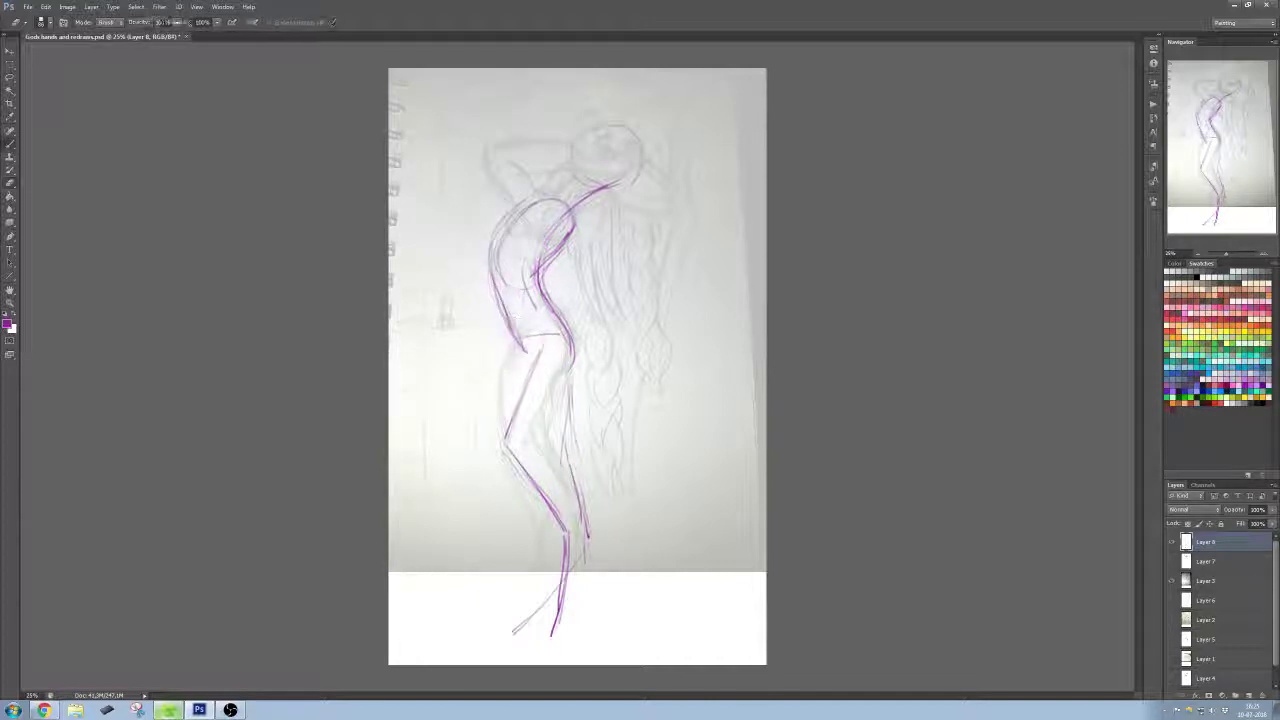
drag(529, 329, 556, 319)
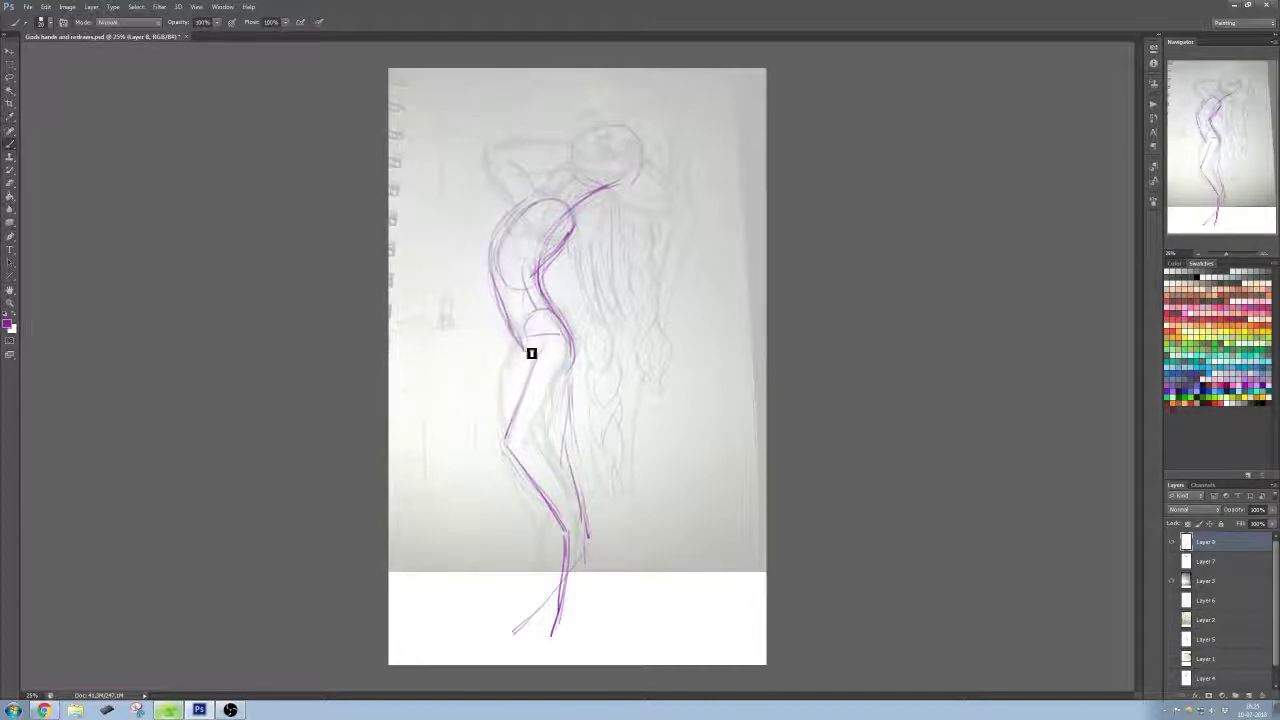
Step: Outline both sides of the bent leg's thigh, knee and upper calf in purple
drag(498, 404, 492, 457)
drag(564, 352, 531, 440)
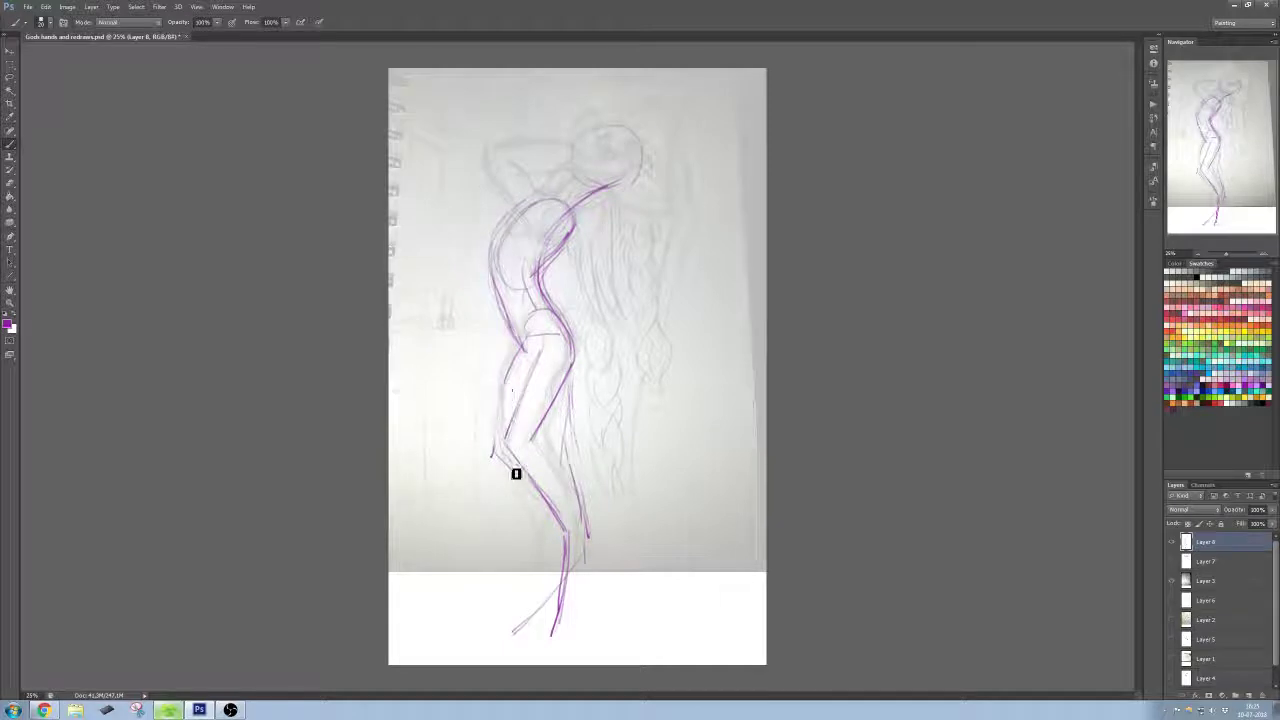
drag(501, 395, 493, 457)
drag(493, 457, 543, 509)
drag(534, 446, 570, 499)
key(e)
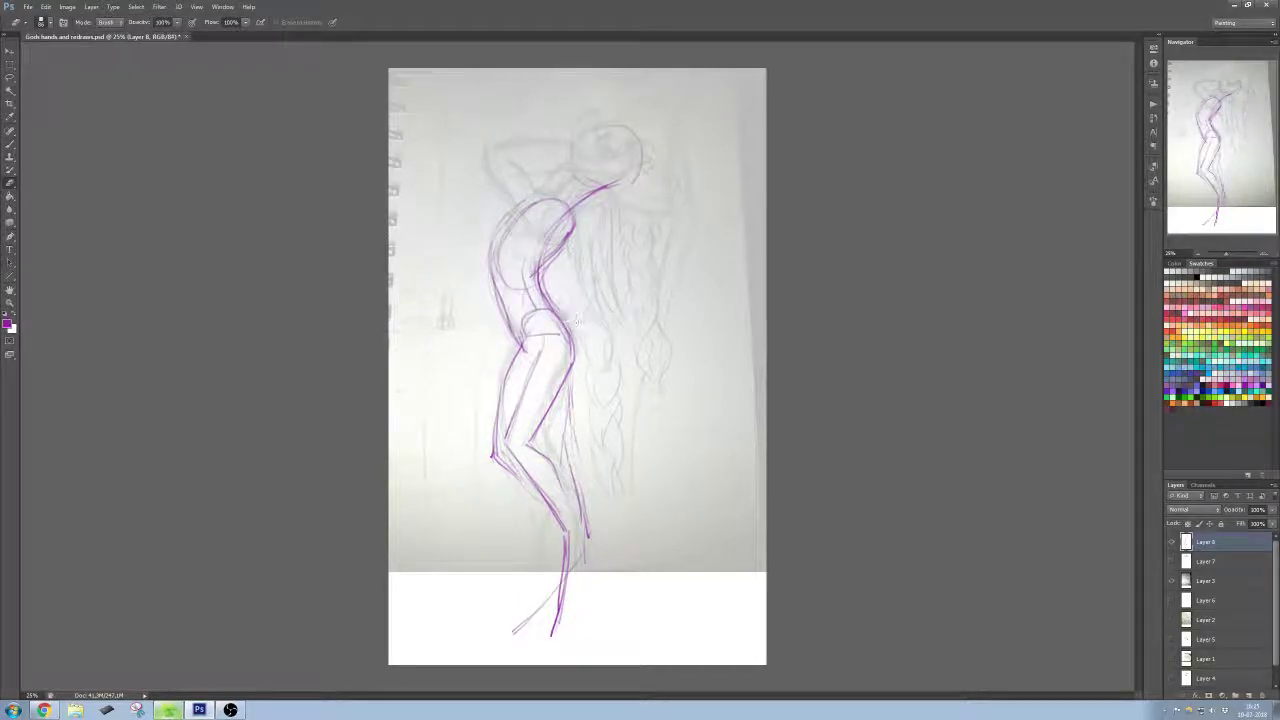
key(b)
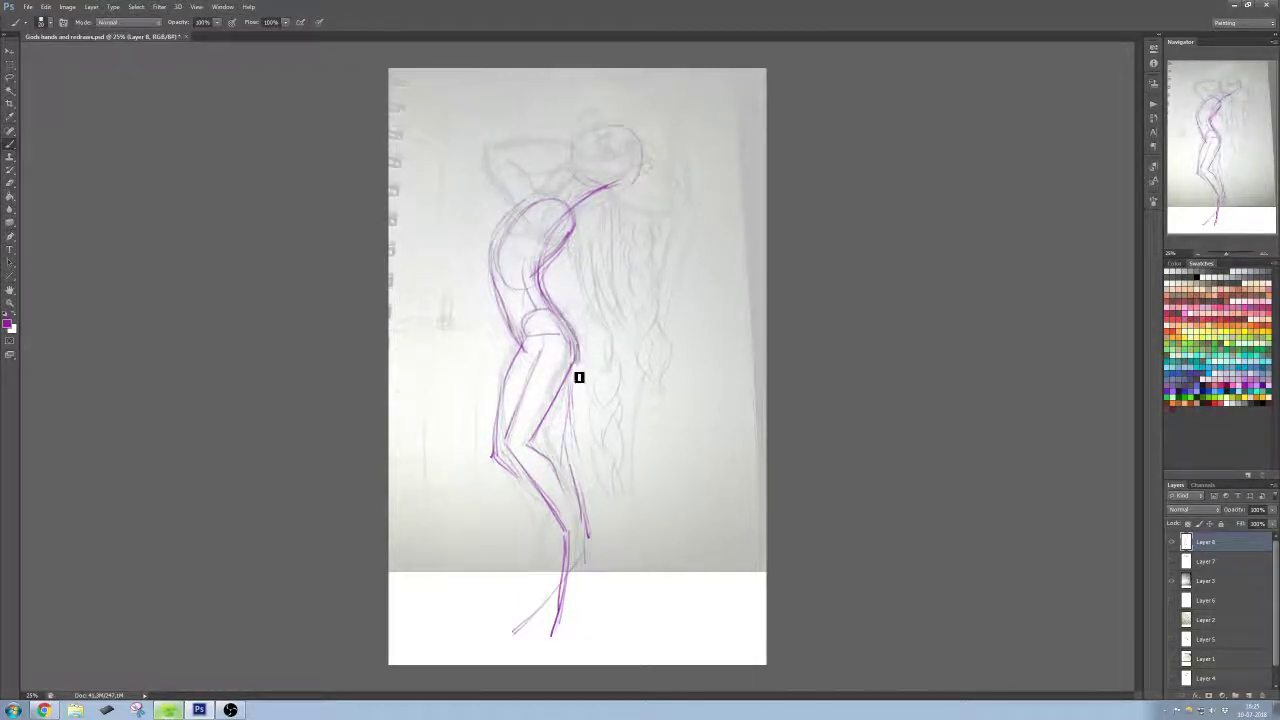
Step: Round out the pelvis and sketch the bent leg's lower calf and foot in the extended canvas area
mouse_move(537, 360)
mouse_down()
mouse_move(586, 368)
mouse_move(581, 379)
mouse_move(564, 319)
mouse_up()
mouse_move(517, 486)
mouse_down()
mouse_move(554, 524)
mouse_move(620, 518)
mouse_move(567, 491)
mouse_move(583, 518)
mouse_move(552, 622)
mouse_up()
mouse_move(578, 514)
mouse_down()
mouse_move(565, 583)
mouse_move(550, 566)
mouse_move(552, 526)
mouse_move(530, 585)
mouse_move(550, 526)
mouse_move(503, 629)
mouse_move(541, 627)
mouse_up()
mouse_move(552, 627)
mouse_down()
mouse_move(553, 606)
mouse_move(517, 588)
mouse_move(501, 611)
mouse_up()
drag(502, 608, 501, 626)
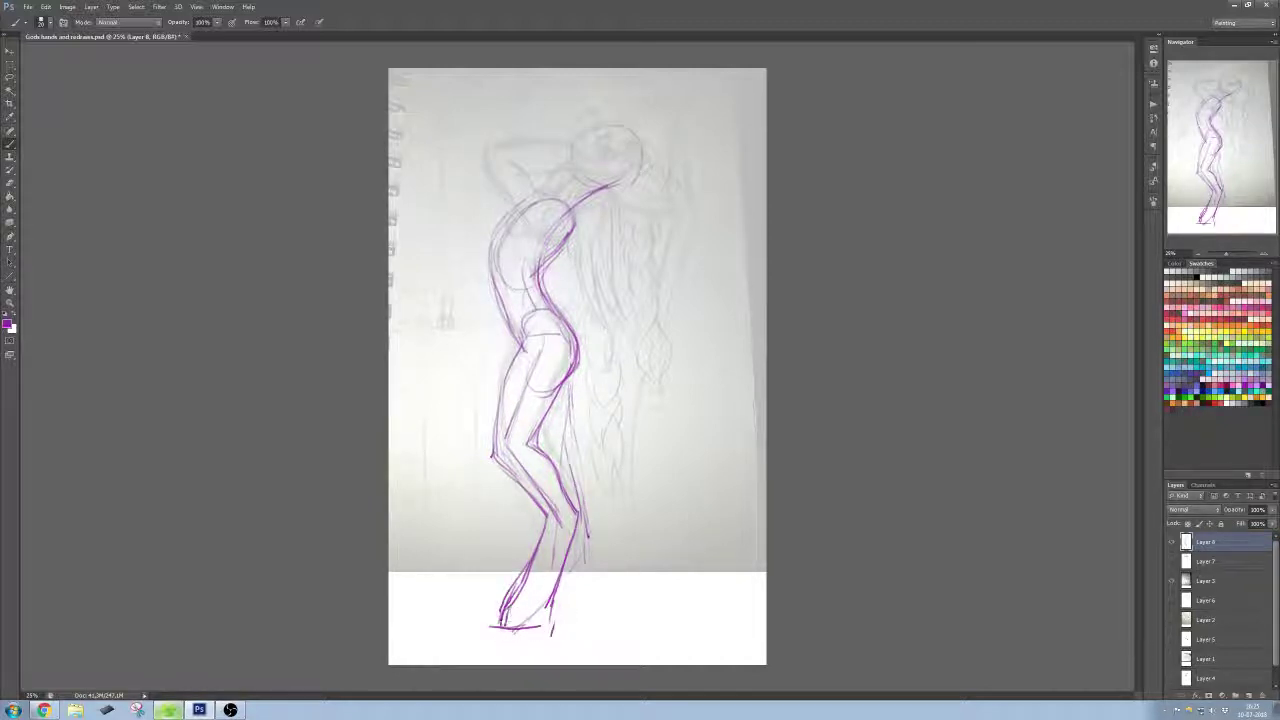
drag(579, 533, 554, 596)
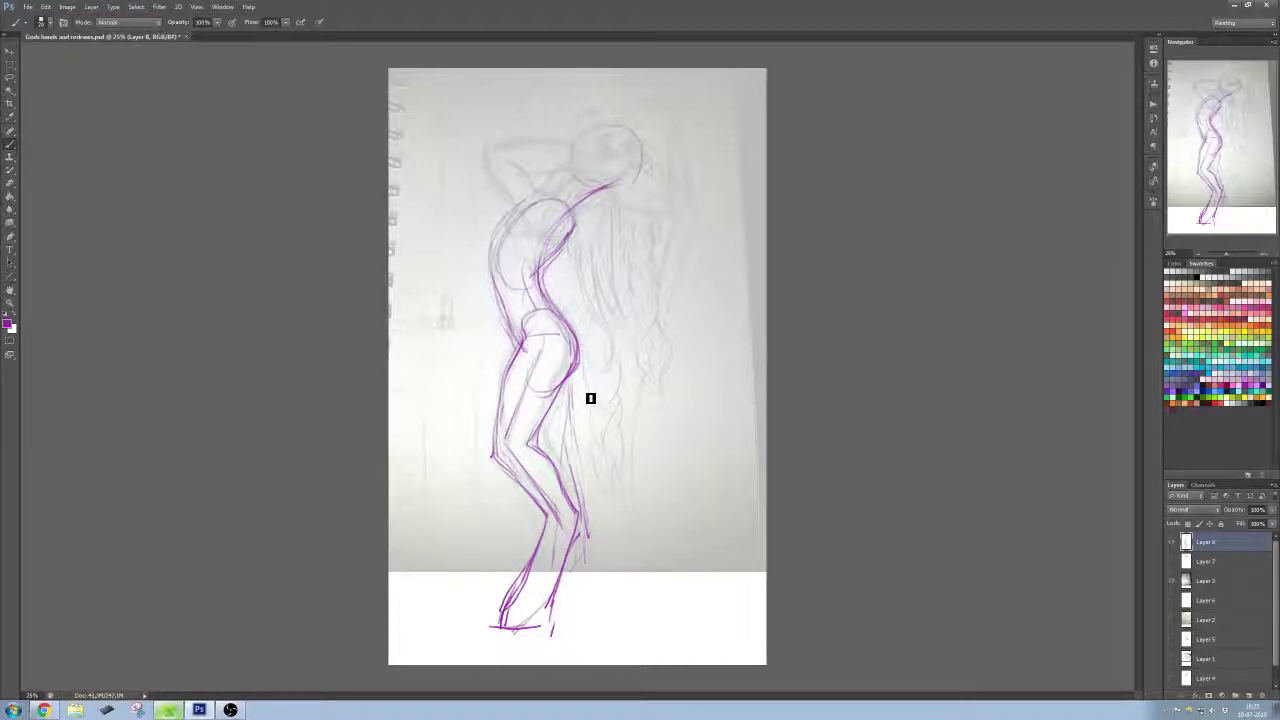
key(e)
key(b)
Step: Sketch a rounded form behind the hips and the rear leg's outer contour down to the foot
mouse_move(566, 321)
mouse_down()
mouse_move(603, 322)
mouse_move(623, 395)
mouse_move(625, 360)
mouse_move(631, 373)
mouse_move(605, 329)
mouse_move(580, 336)
mouse_move(605, 373)
mouse_move(578, 334)
mouse_move(621, 380)
mouse_up()
mouse_move(578, 332)
mouse_down()
mouse_move(618, 352)
mouse_move(593, 344)
mouse_move(605, 409)
mouse_up()
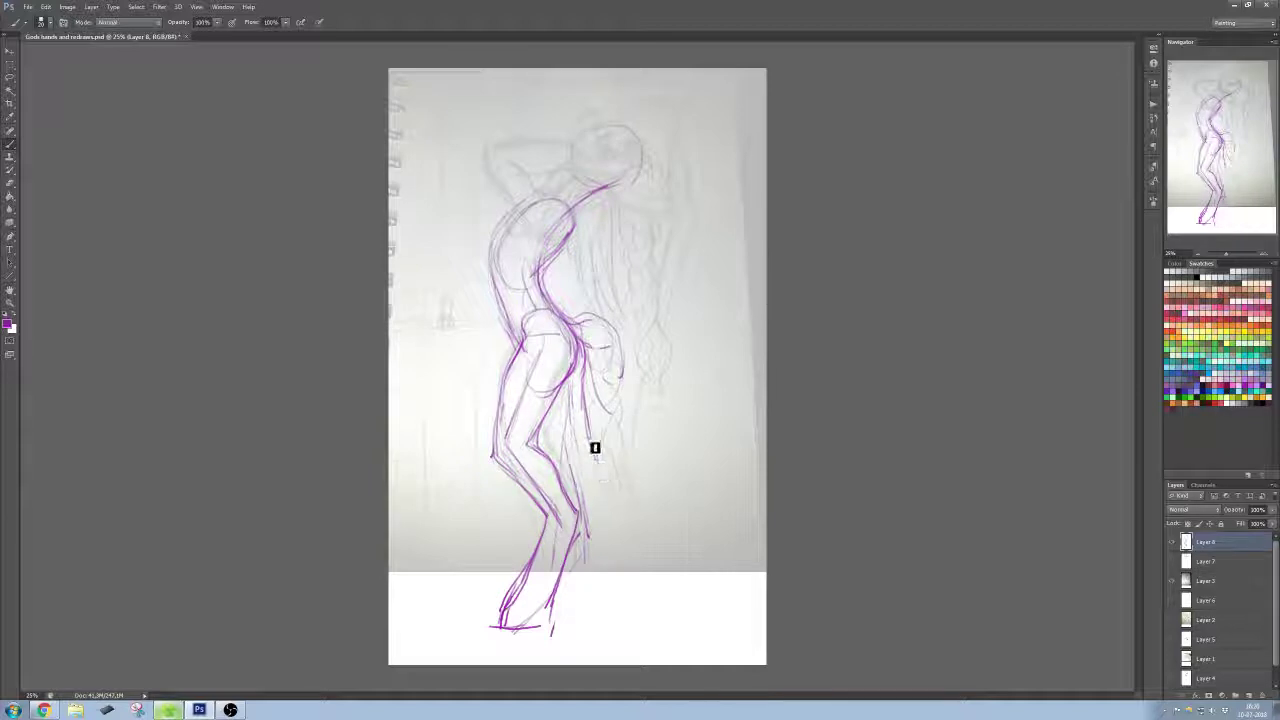
drag(590, 442, 600, 555)
mouse_move(596, 581)
mouse_down()
mouse_move(564, 621)
mouse_move(514, 631)
mouse_move(507, 615)
mouse_move(543, 631)
mouse_move(523, 612)
mouse_move(516, 629)
mouse_move(511, 609)
mouse_move(501, 635)
mouse_move(516, 605)
mouse_up()
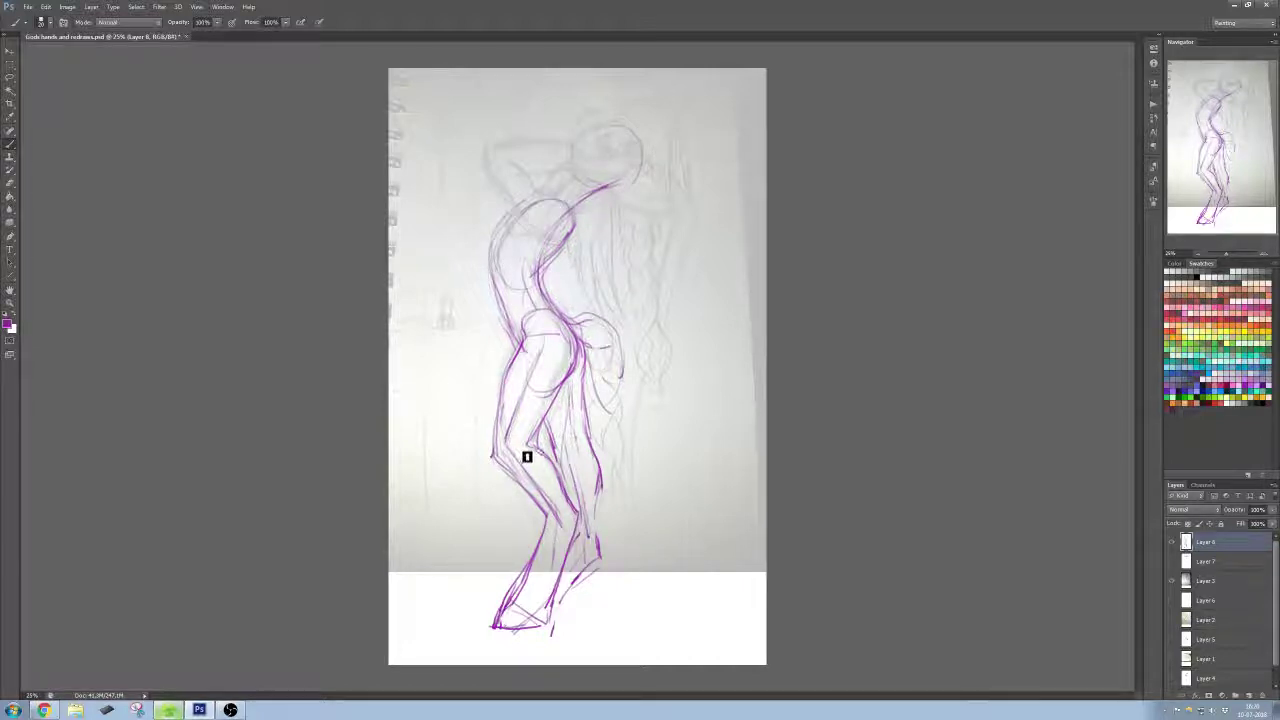
Step: Reinforce the torso outline beside the rib cage and where the waist meets the hip
key(e)
key(e)
key(b)
mouse_move(580, 252)
mouse_down()
mouse_move(552, 298)
mouse_move(549, 276)
mouse_up()
drag(514, 323, 527, 353)
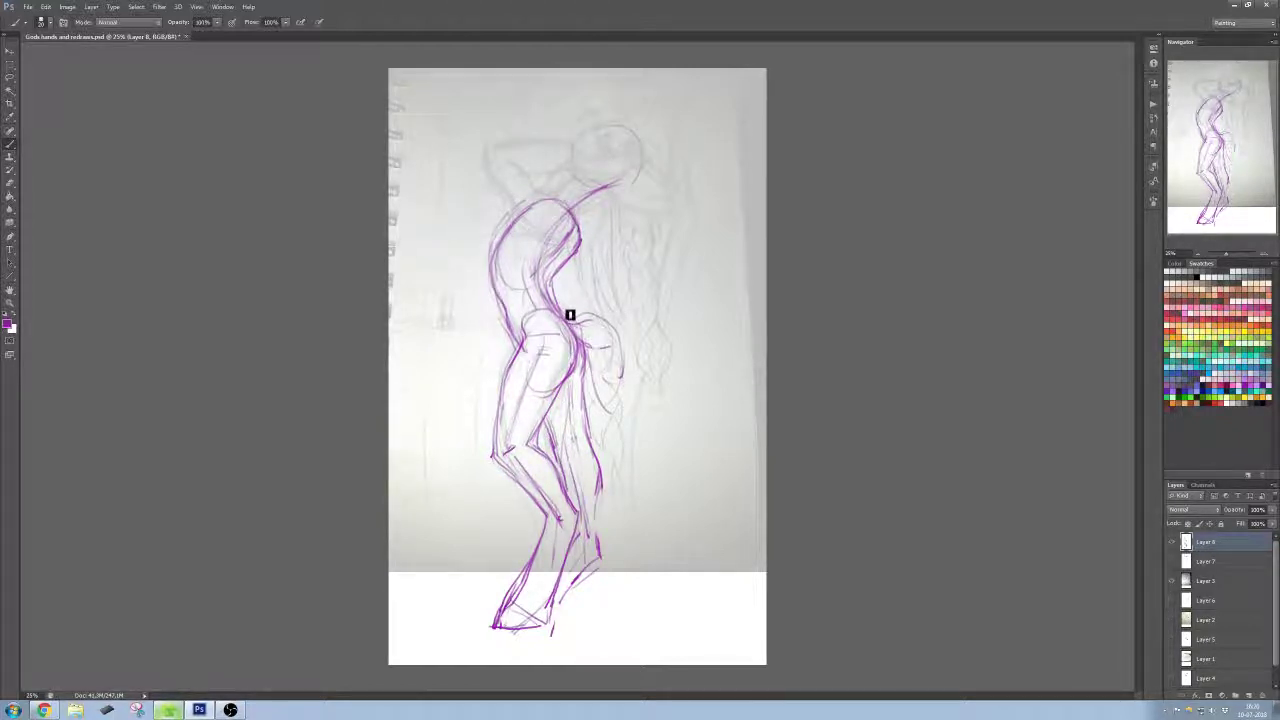
Step: Compare briefly with Layer 7, hide it again, and paint the lines from the neck across the rib cage
click(1171, 562)
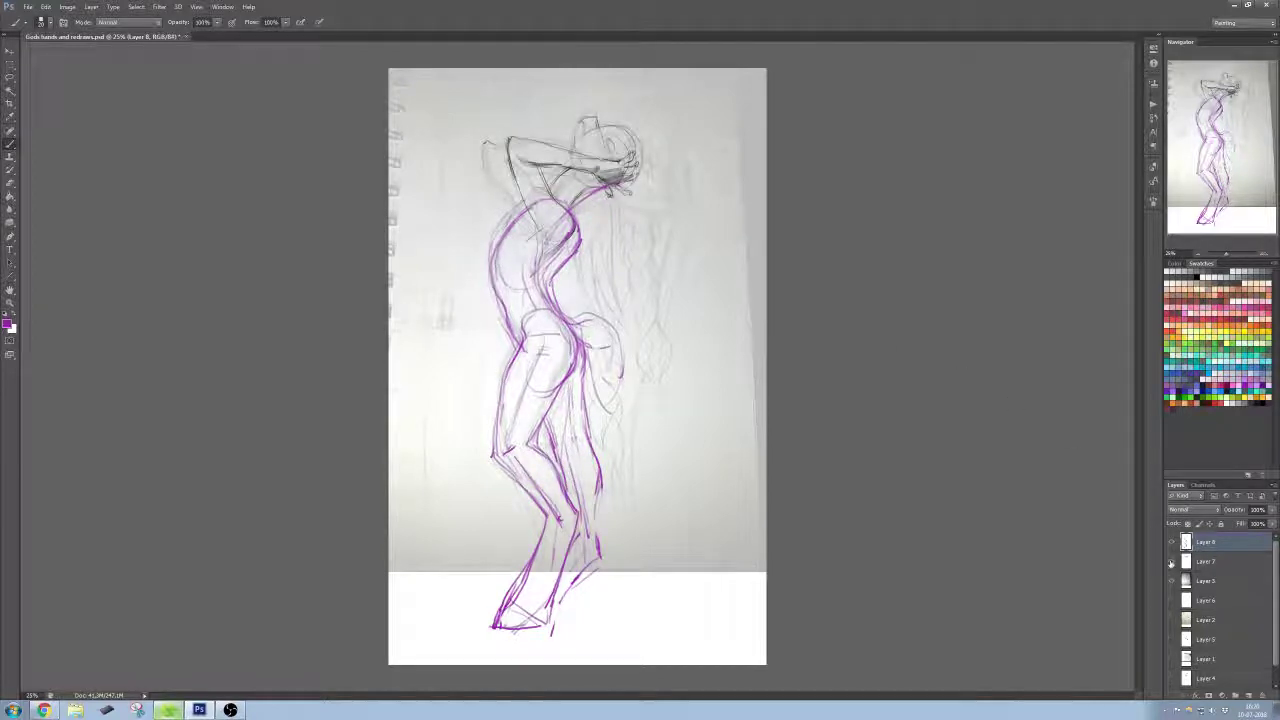
click(1170, 561)
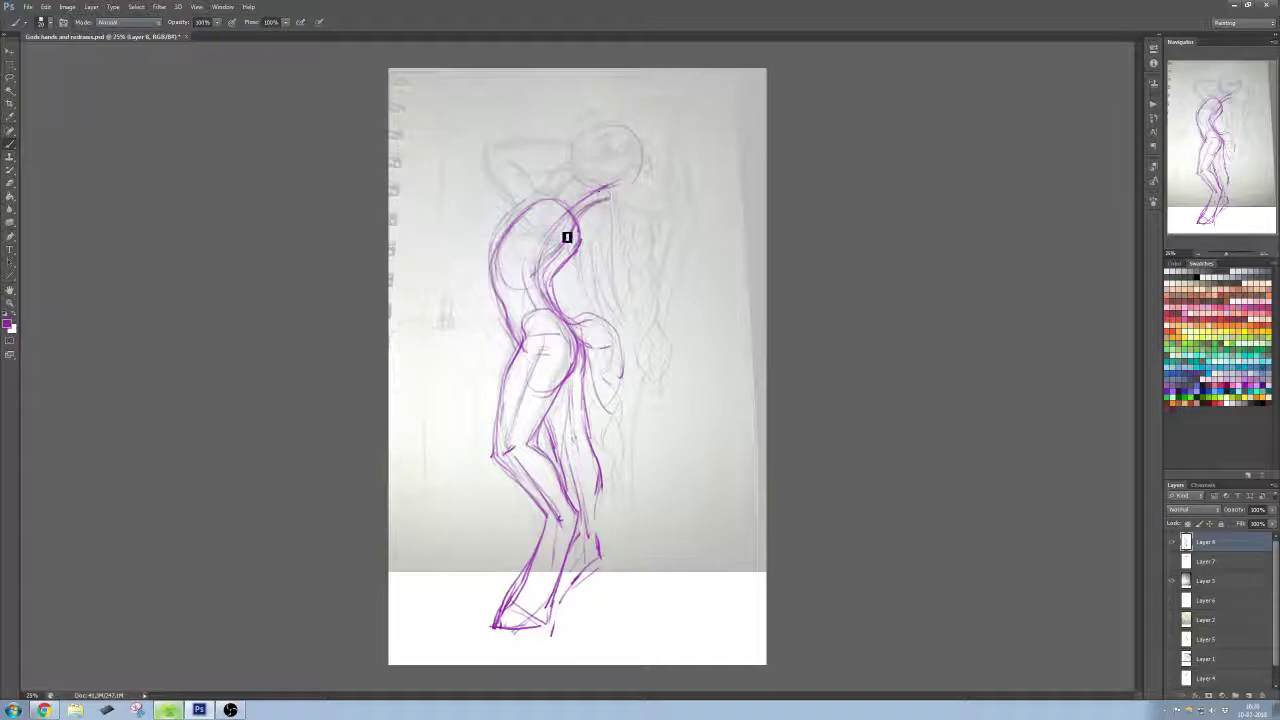
mouse_move(548, 270)
mouse_down()
mouse_move(592, 211)
mouse_move(622, 203)
mouse_up()
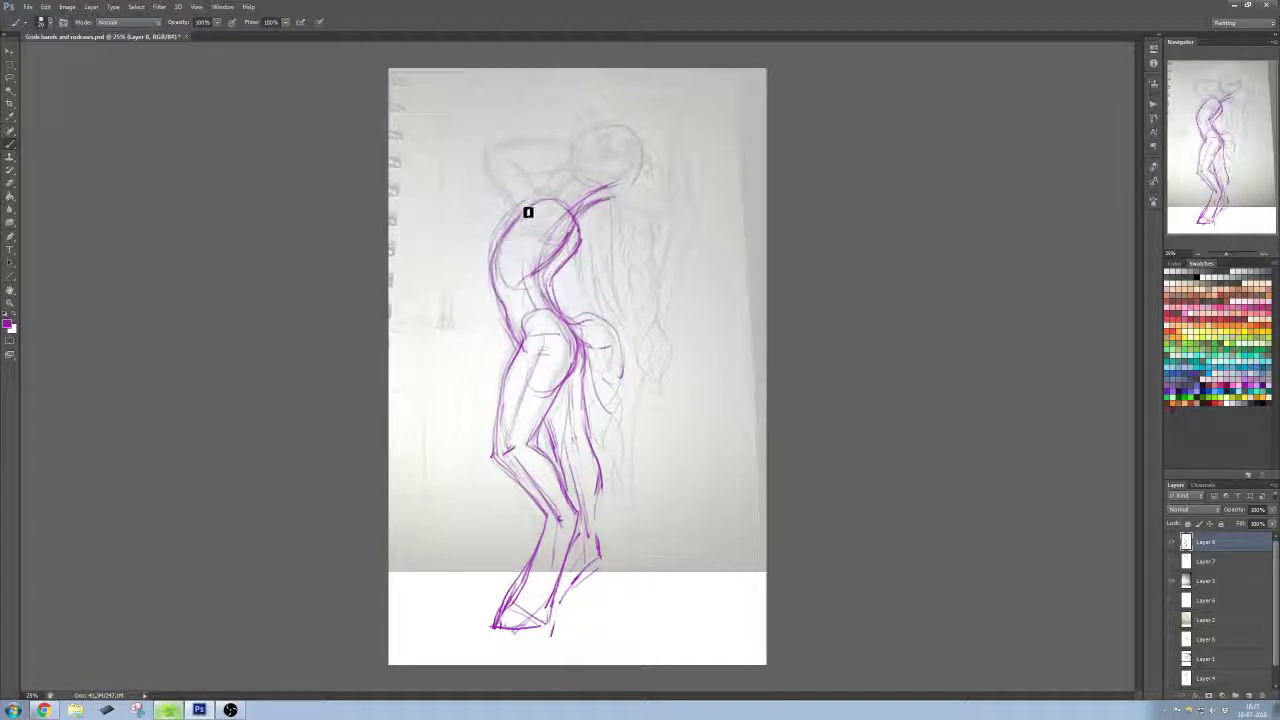
drag(571, 221, 523, 256)
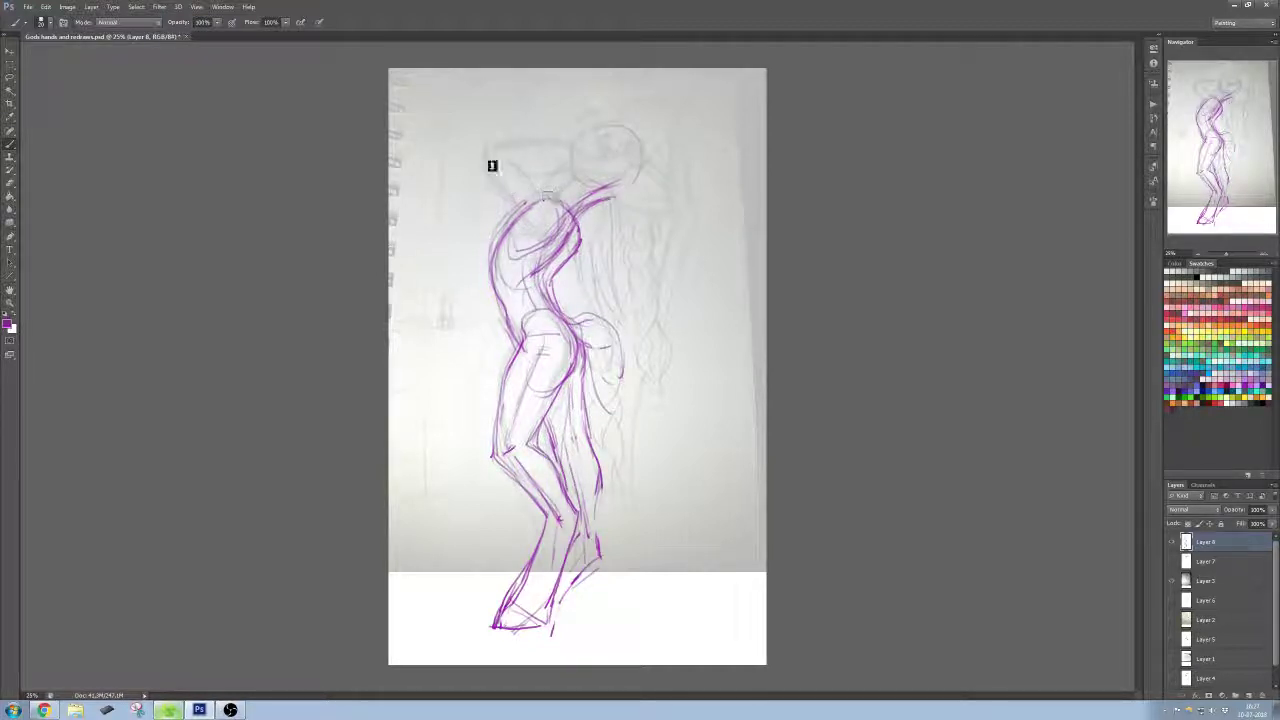
Step: Sketch the raised upper arm's outlines, strengthen the chest lines and draw a circle for the head
drag(482, 155, 526, 224)
drag(525, 163, 579, 226)
drag(518, 240, 518, 281)
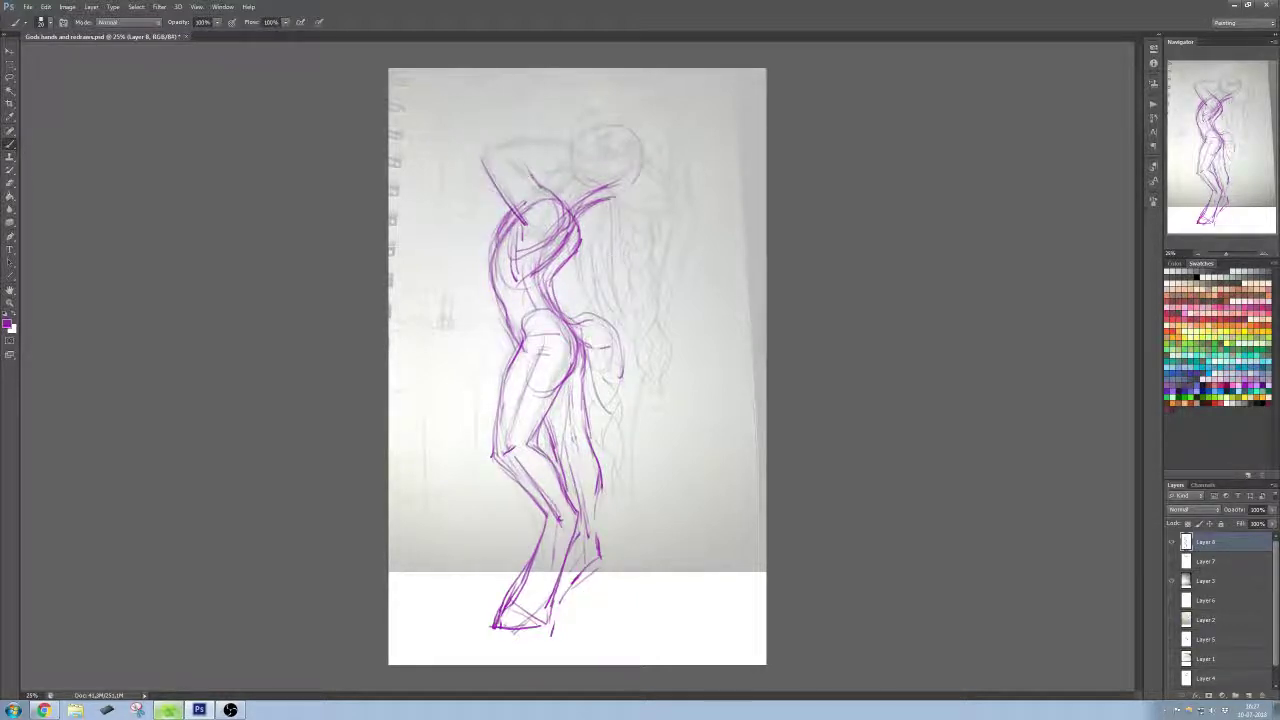
drag(515, 163, 541, 190)
drag(482, 151, 517, 215)
drag(622, 395, 602, 335)
mouse_move(588, 180)
mouse_down()
mouse_move(587, 150)
mouse_move(638, 132)
mouse_up()
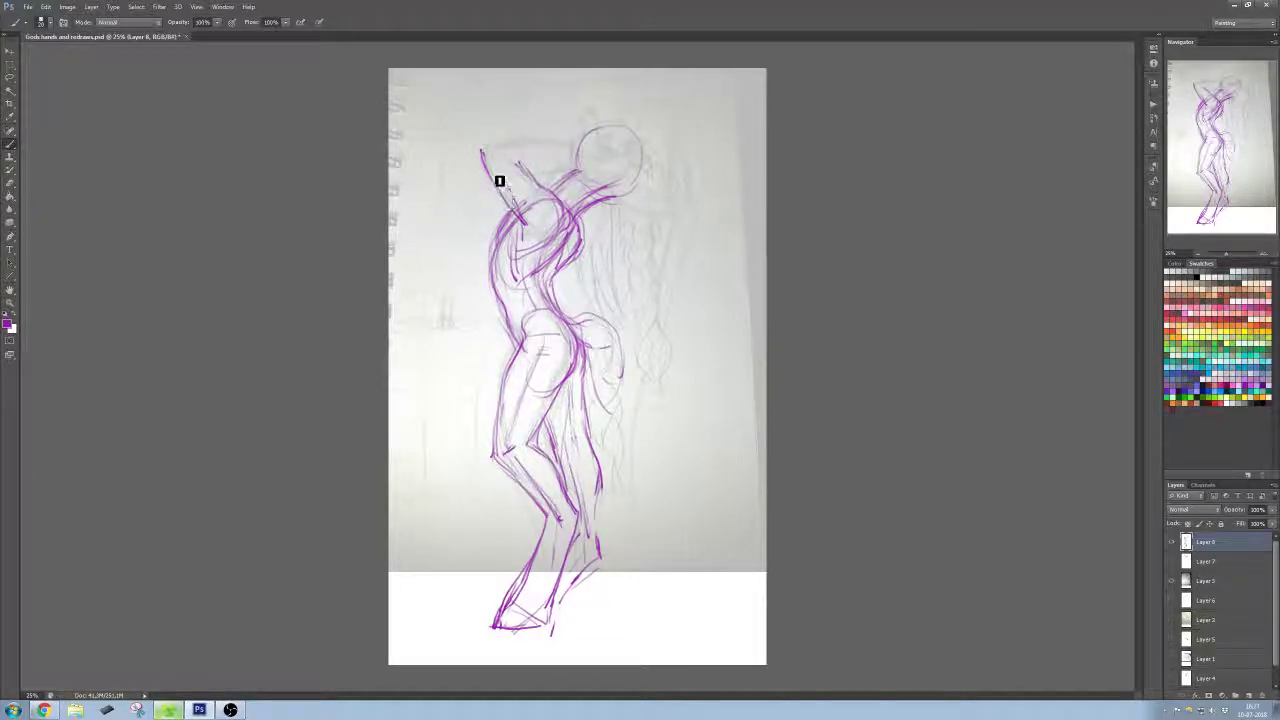
Step: Undo the last arm strokes, then redraw the raised elbow and the forearm reaching back to the head
key(ctrl+z)
key(ctrl+z)
key(ctrl+z)
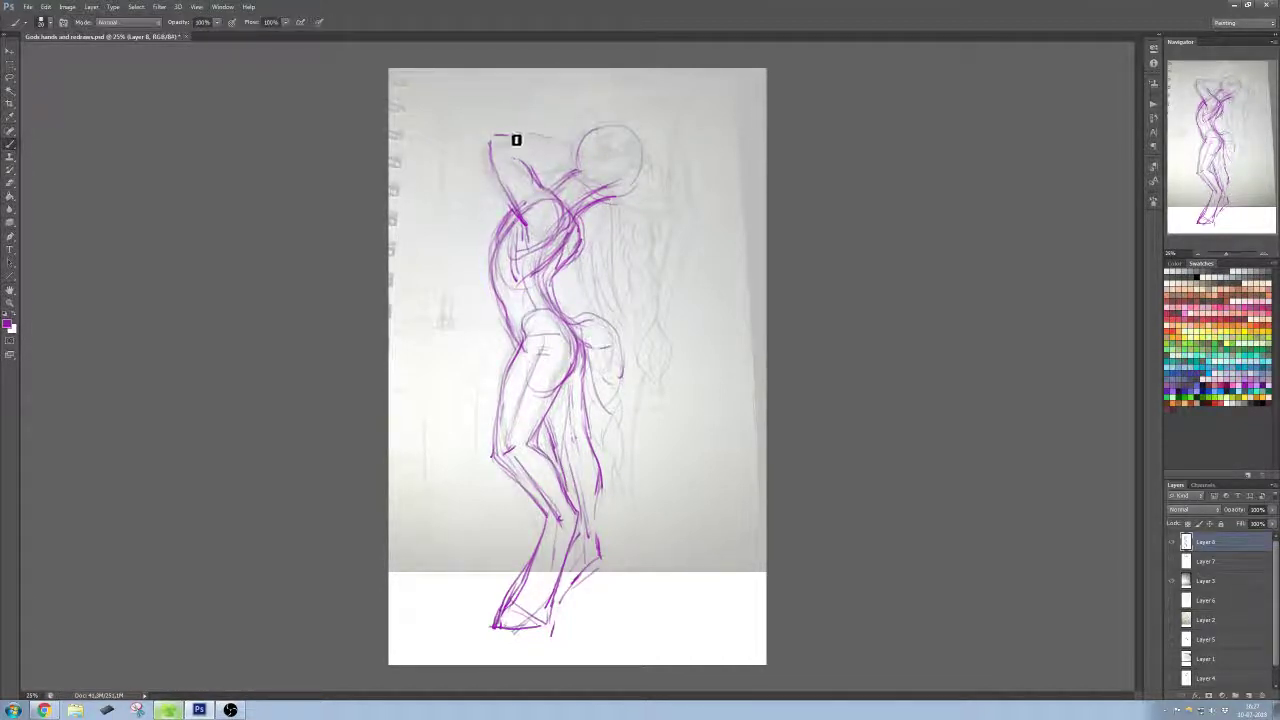
mouse_move(492, 134)
mouse_down()
mouse_move(564, 153)
mouse_move(542, 171)
mouse_move(589, 156)
mouse_move(539, 170)
mouse_move(553, 172)
mouse_move(565, 157)
mouse_move(509, 157)
mouse_up()
key(e)
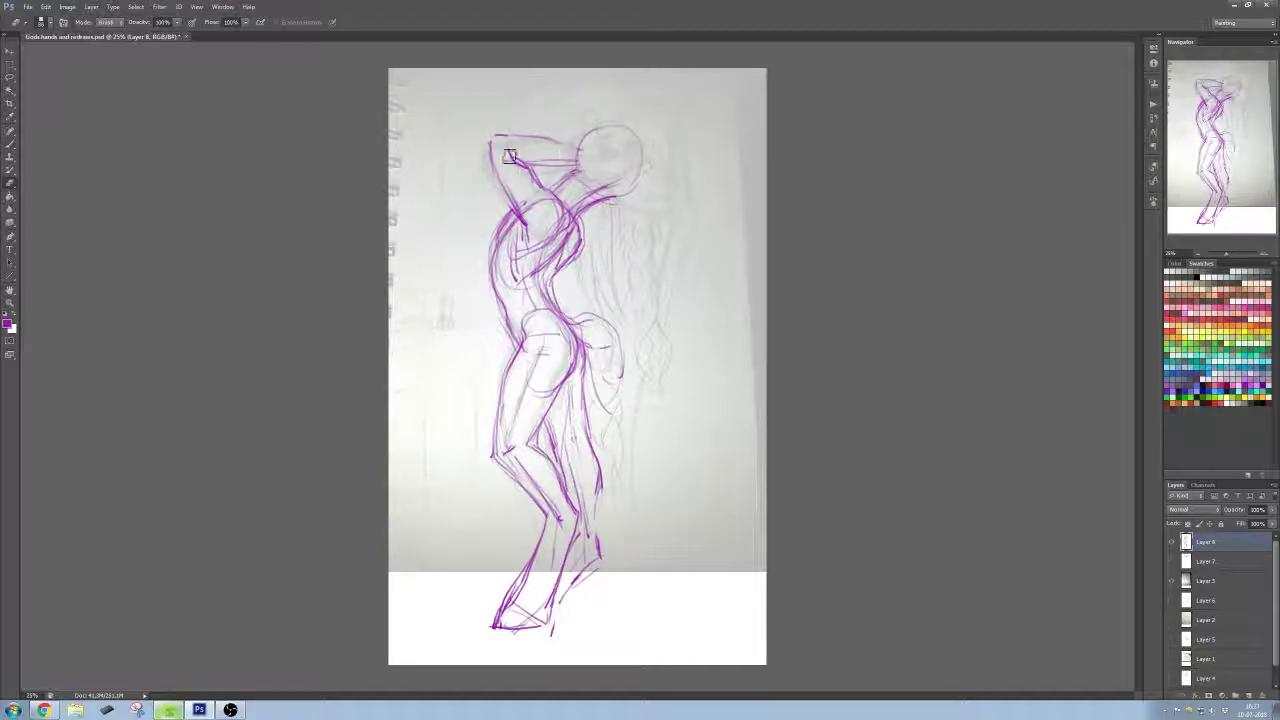
Step: Redraw the raised forearm and elbow, cleaning stray lines, and sketch the muzzle, jaw and first ear stroke on the head
key(b)
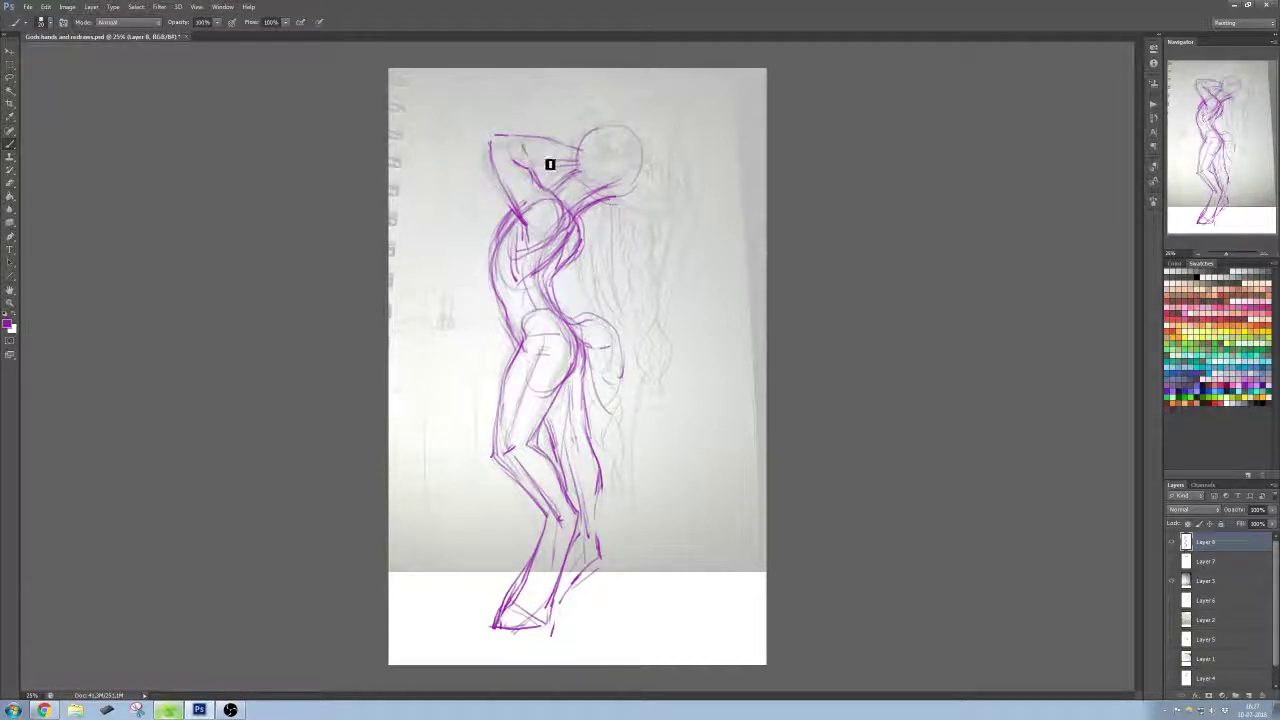
mouse_move(523, 151)
mouse_down()
mouse_move(499, 126)
mouse_move(526, 159)
mouse_move(502, 166)
mouse_move(497, 132)
mouse_move(555, 144)
mouse_move(518, 130)
mouse_move(595, 152)
mouse_move(547, 161)
mouse_move(602, 157)
mouse_move(582, 167)
mouse_move(581, 149)
mouse_move(588, 184)
mouse_move(605, 158)
mouse_move(592, 184)
mouse_move(612, 187)
mouse_move(605, 158)
mouse_move(618, 172)
mouse_move(593, 192)
mouse_move(625, 169)
mouse_move(588, 155)
mouse_move(620, 172)
mouse_move(589, 187)
mouse_move(596, 202)
mouse_move(611, 163)
mouse_up()
key(e)
key(b)
key(e)
key(b)
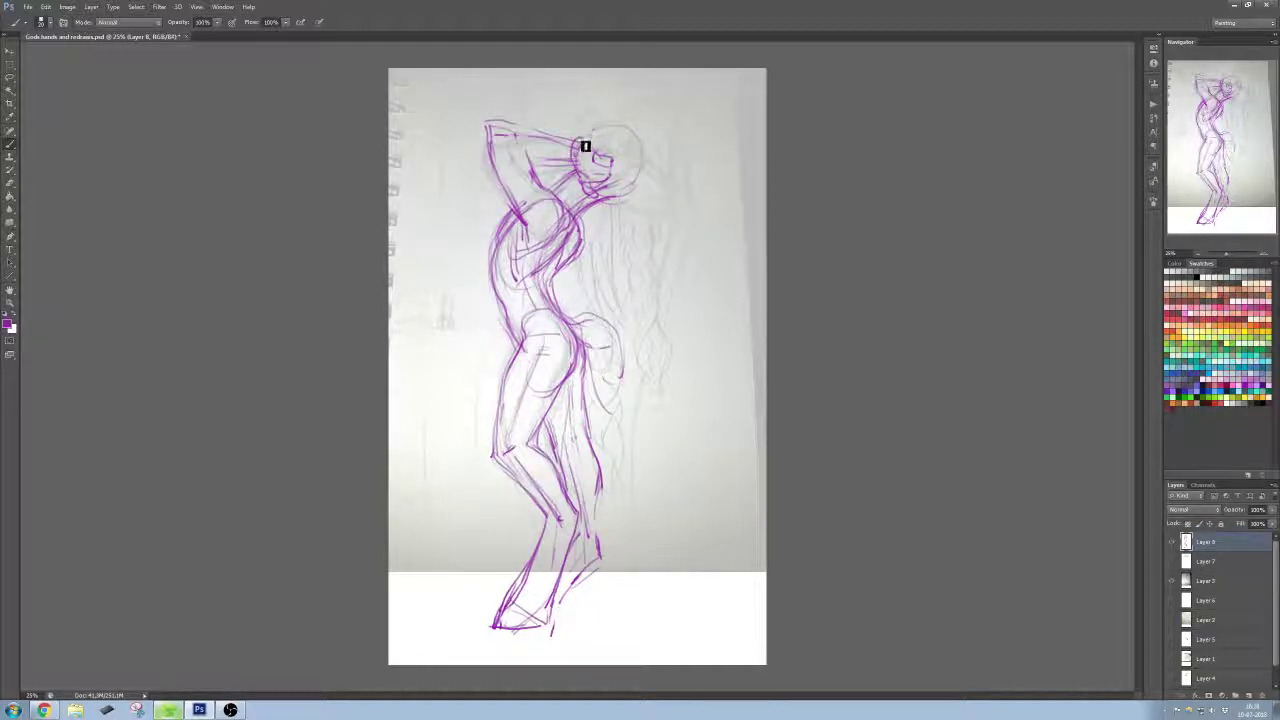
drag(578, 132, 581, 141)
Step: Reinforce the line from neck to back of head and paint the long tapering lines hanging from the hip behind the legs
drag(593, 222, 666, 169)
drag(624, 383, 640, 520)
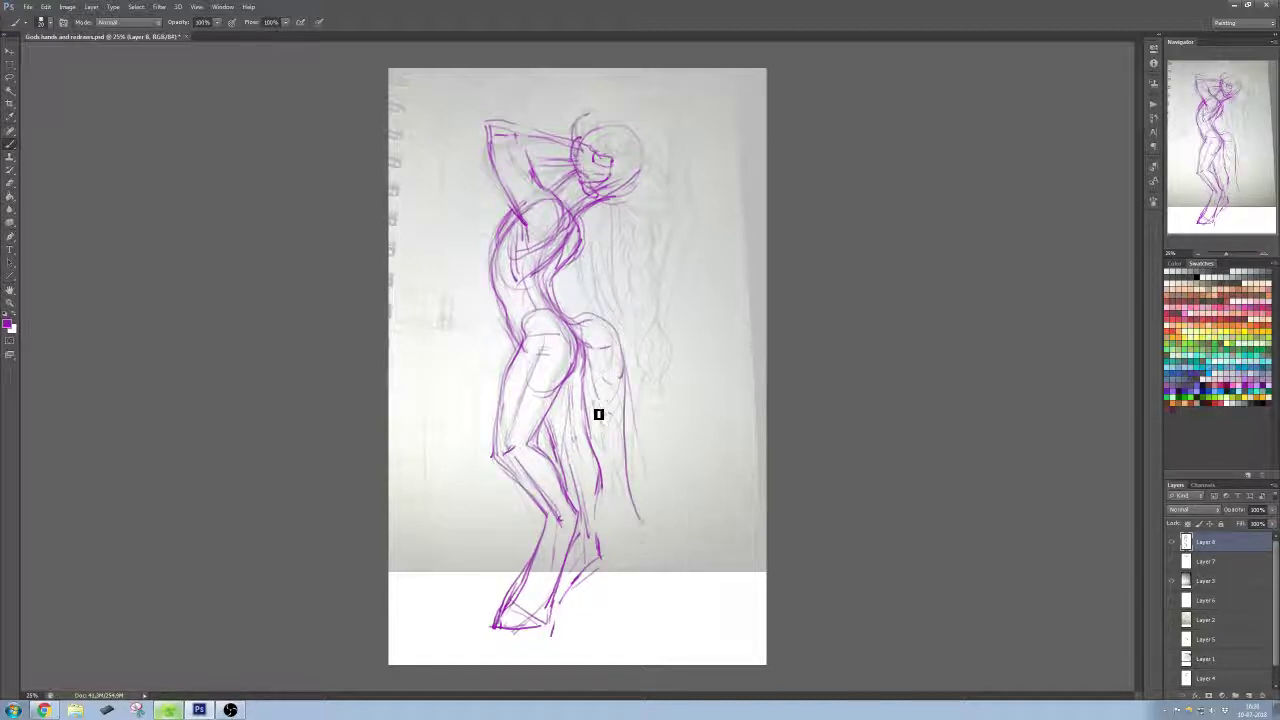
drag(600, 456, 644, 550)
key(e)
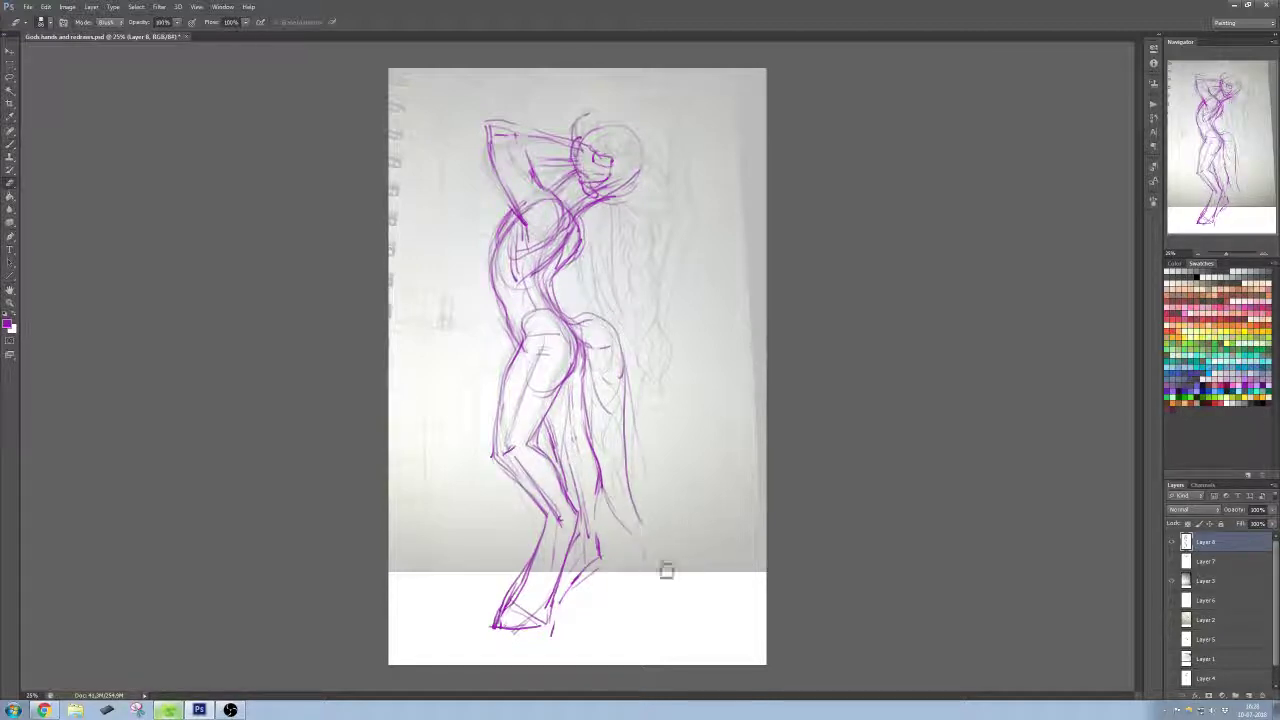
key(b)
drag(599, 482, 627, 531)
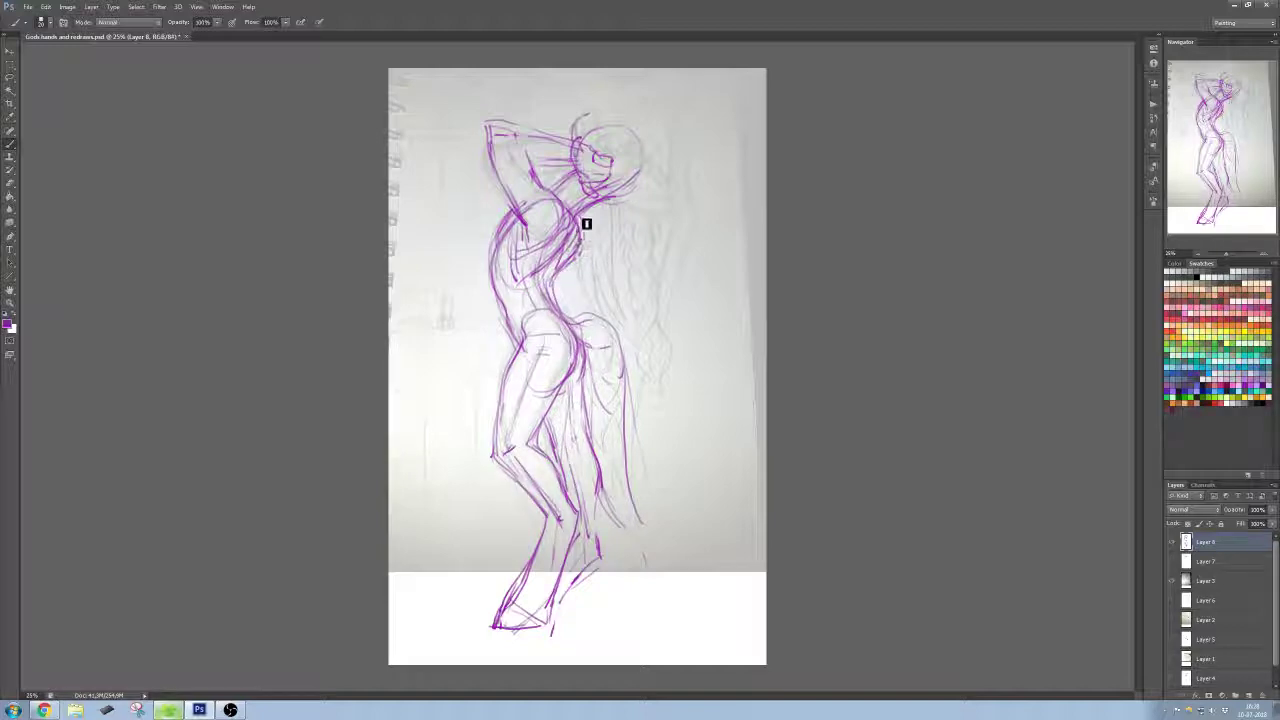
Step: Add a short close-up stroke along the lower back edge of the head circle
key(ctrl+plus)
key(ctrl+plus)
key(ctrl+plus)
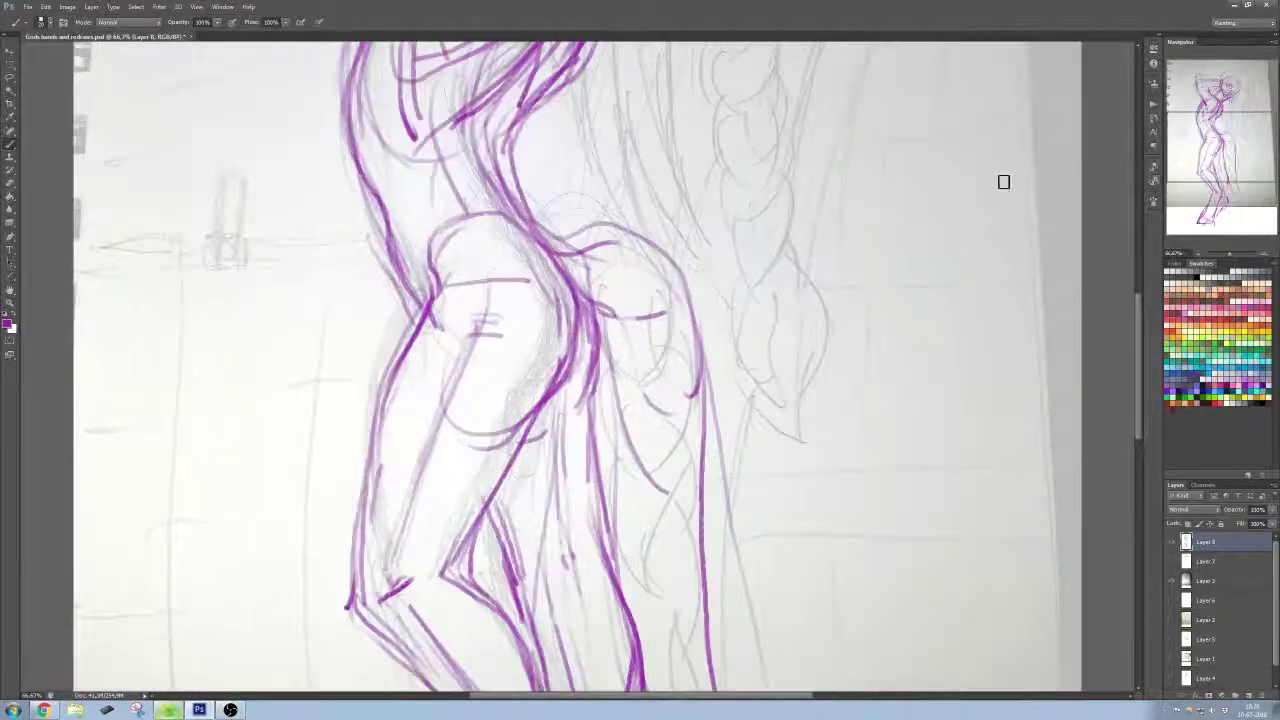
drag(1216, 157, 1215, 96)
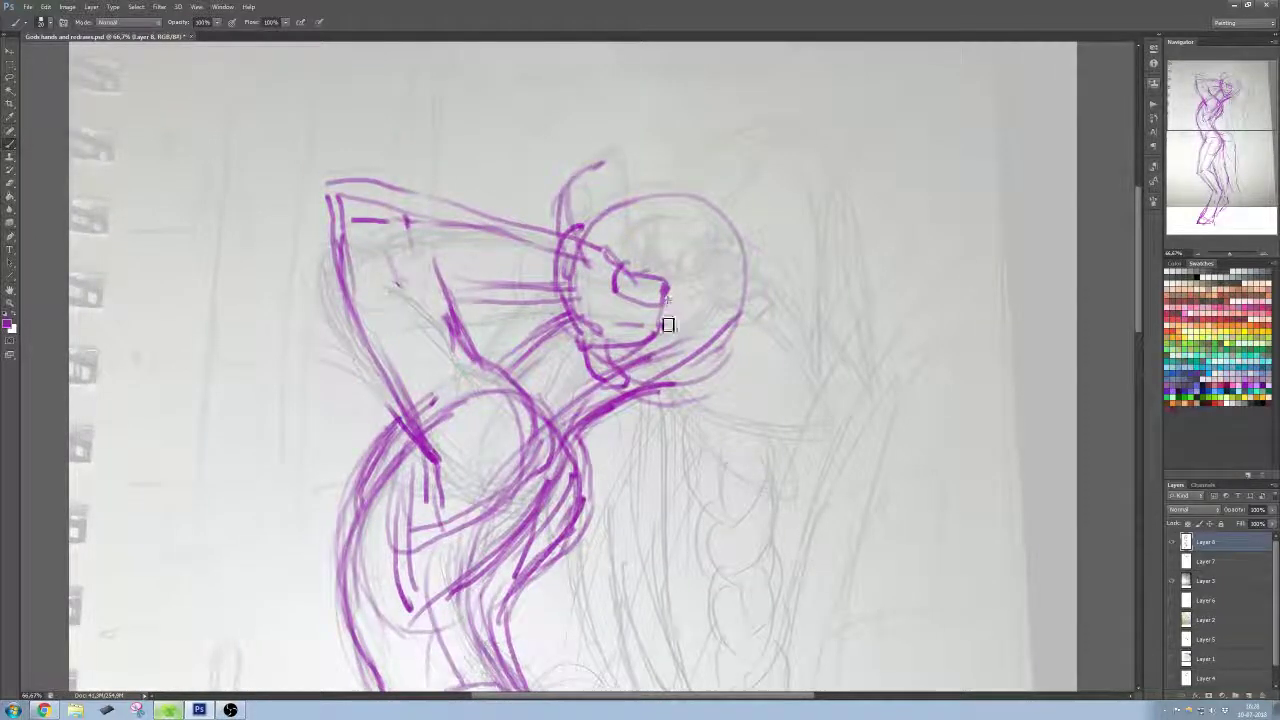
drag(682, 386, 731, 365)
Step: Try a pointed shape extending backward from the head with a line beneath it, and erase those strokes
mouse_move(690, 278)
mouse_down()
mouse_move(770, 245)
mouse_move(801, 243)
mouse_up()
drag(738, 326, 808, 250)
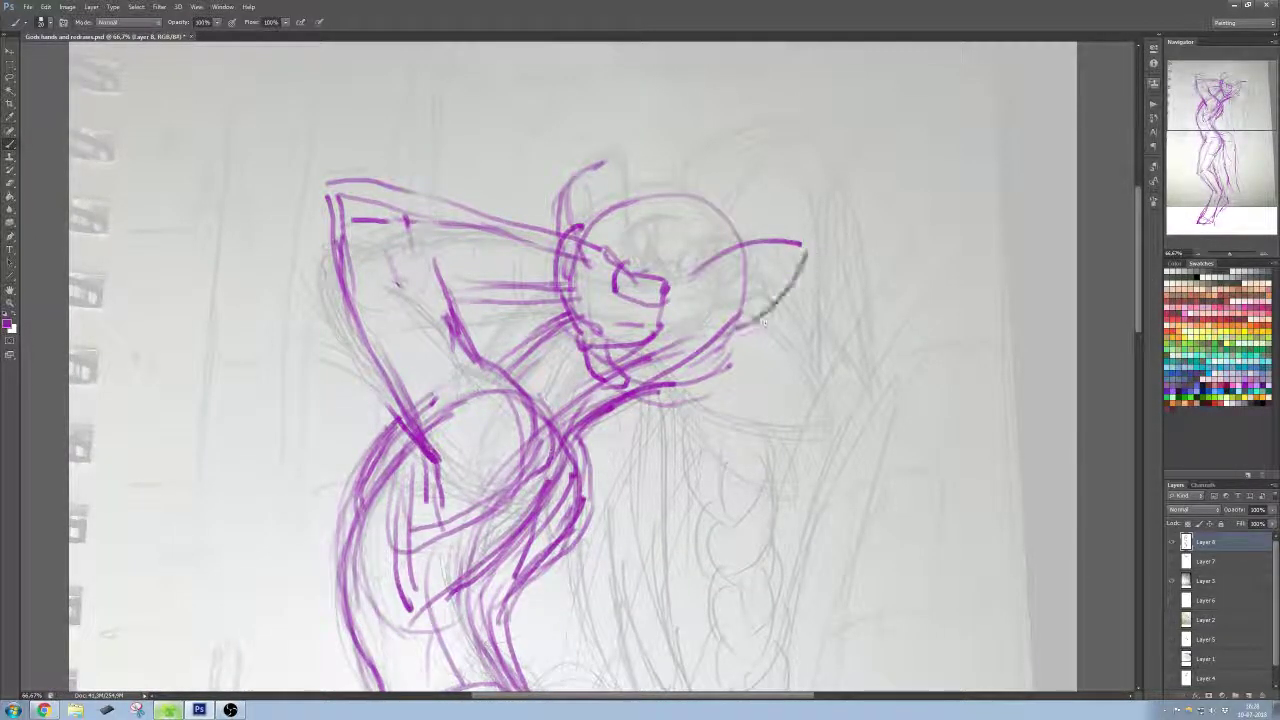
mouse_move(692, 391)
mouse_down()
mouse_move(796, 383)
mouse_move(812, 347)
mouse_up()
key(e)
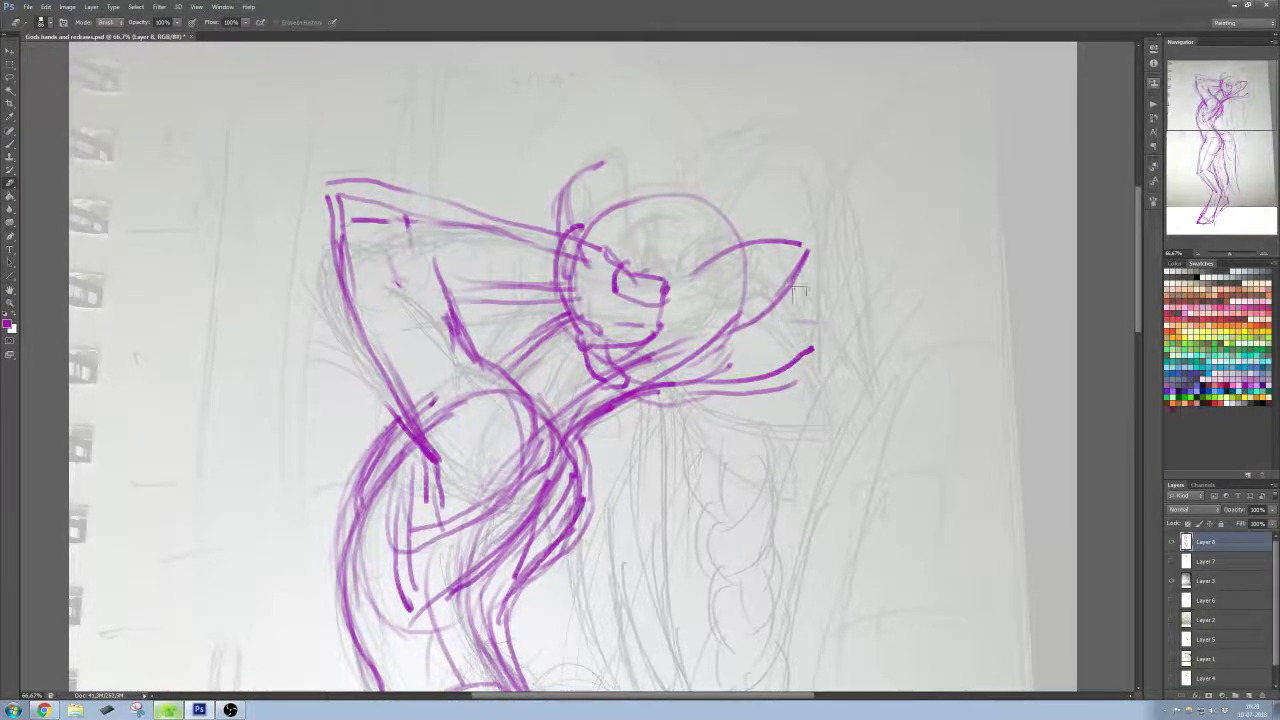
right_click(782, 328)
drag(692, 387, 810, 352)
mouse_move(802, 244)
mouse_down()
mouse_move(700, 243)
mouse_move(692, 275)
mouse_up()
drag(806, 252, 742, 361)
Step: Redraw the curved line from the chin along the underside of the head to its back
key(b)
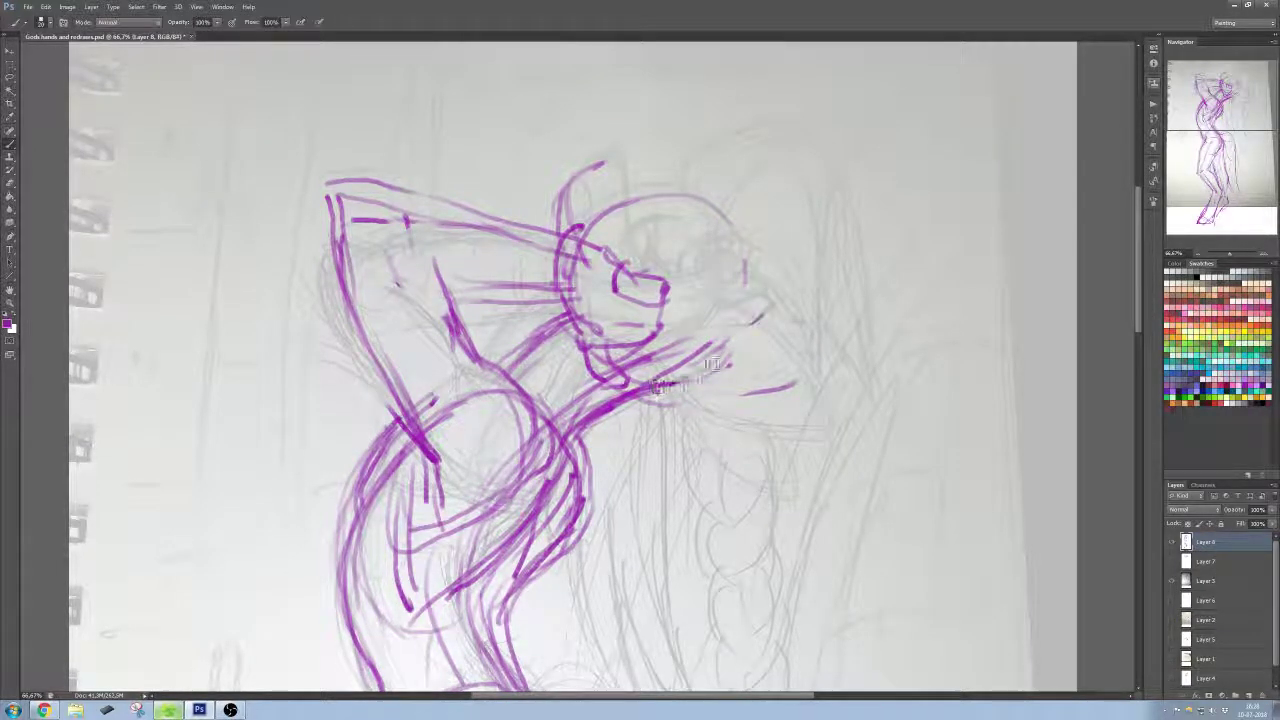
key(e)
key(b)
mouse_move(630, 382)
mouse_down()
mouse_move(744, 340)
mouse_move(752, 296)
mouse_up()
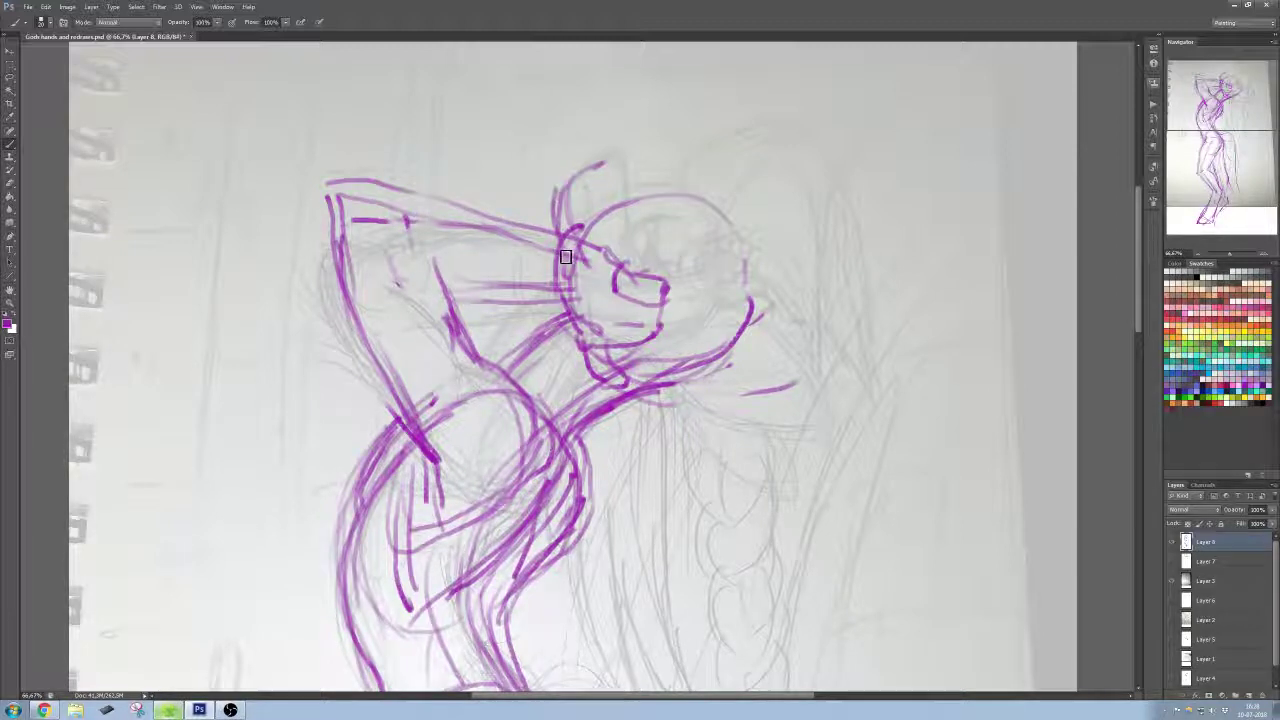
Step: Complete the ear outline on top of the head, clean up its base, and add small details to the ear and muzzle
mouse_move(558, 235)
mouse_down()
mouse_move(570, 184)
mouse_move(615, 169)
mouse_move(623, 213)
mouse_move(615, 166)
mouse_move(623, 211)
mouse_move(566, 192)
mouse_move(569, 240)
mouse_up()
key(e)
right_click(649, 174)
click(671, 213)
key(b)
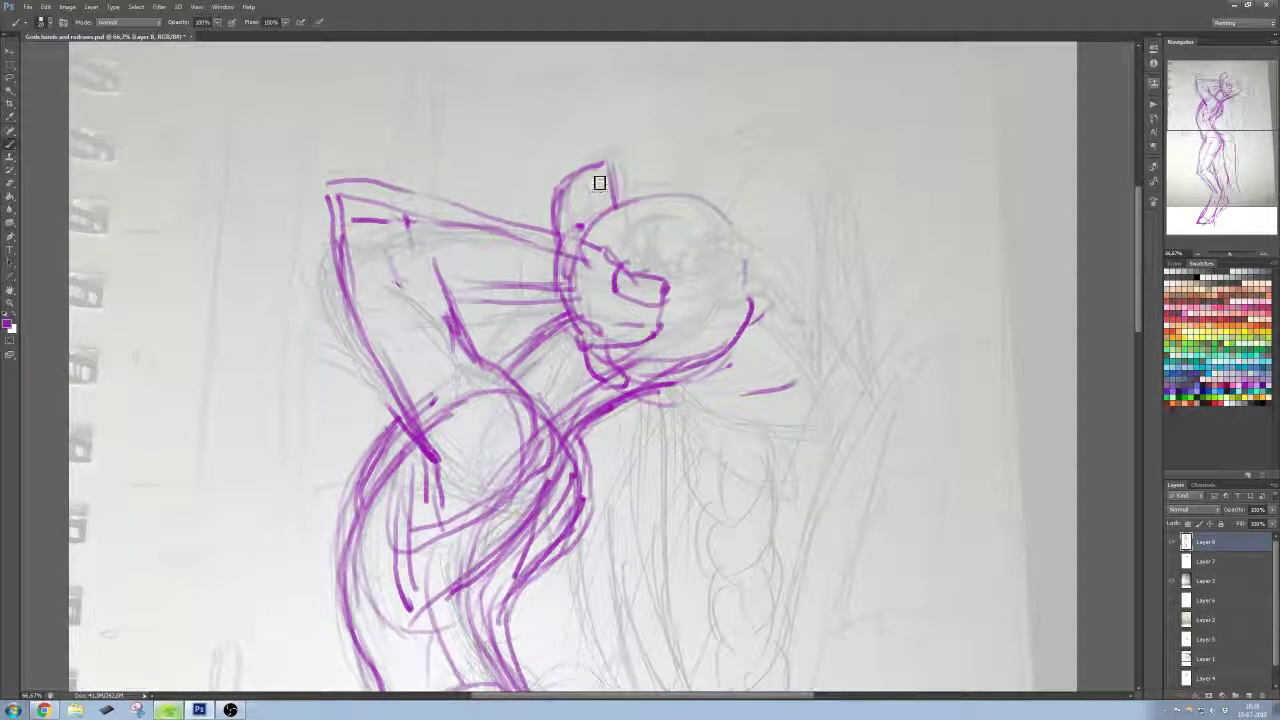
drag(598, 184, 595, 175)
mouse_move(651, 288)
mouse_down()
mouse_move(663, 293)
mouse_move(648, 325)
mouse_up()
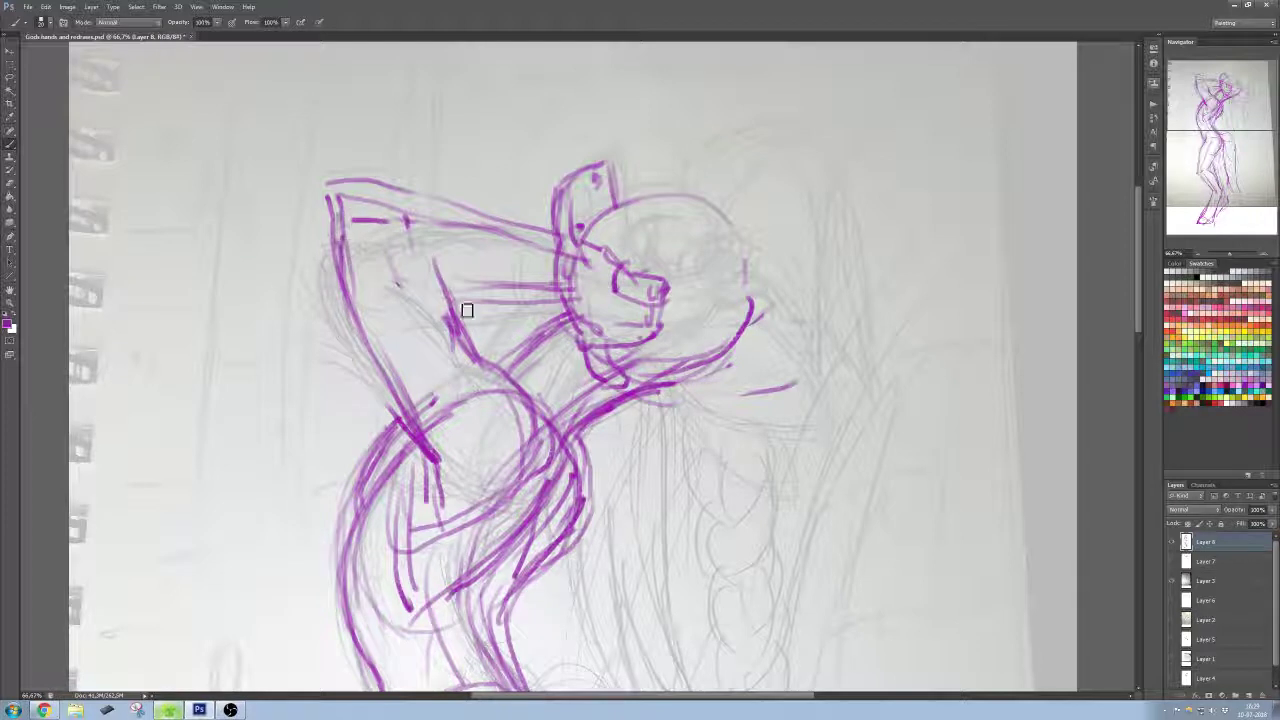
Step: Try a curved inner line on the raised arm between the elbow and forearm, and undo it
drag(447, 306, 460, 342)
drag(403, 245, 452, 293)
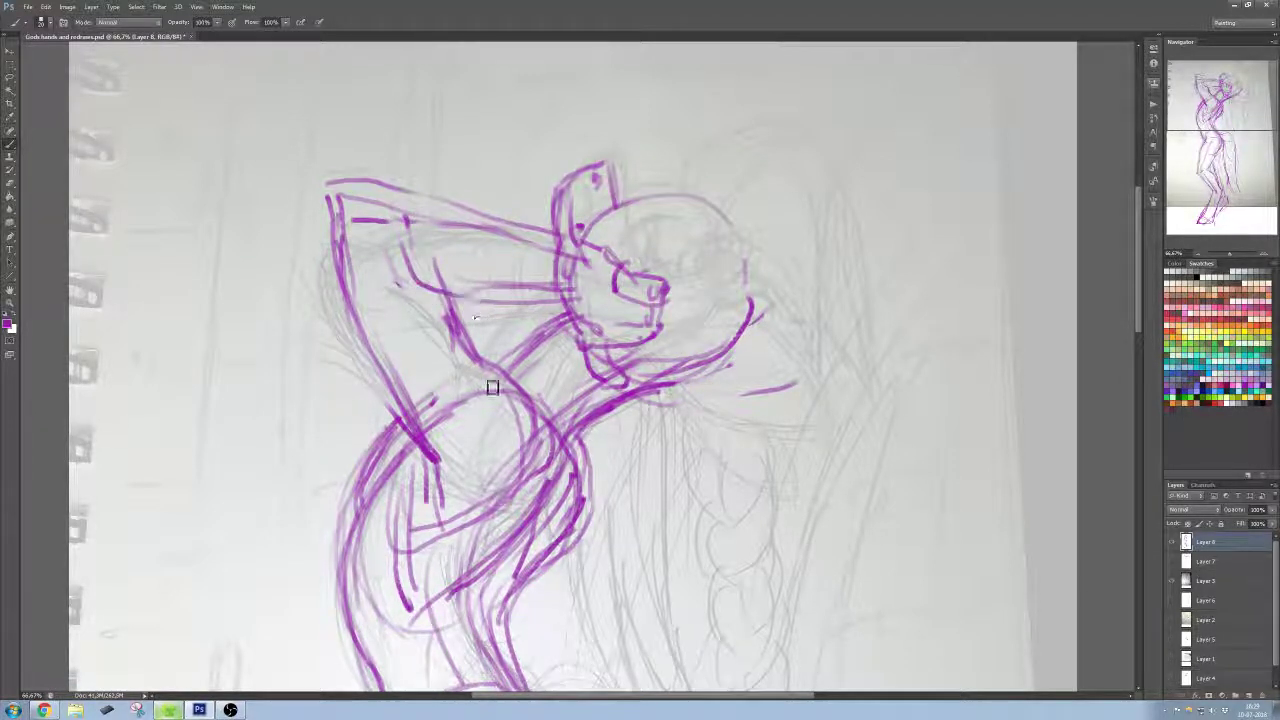
key(ctrl+z)
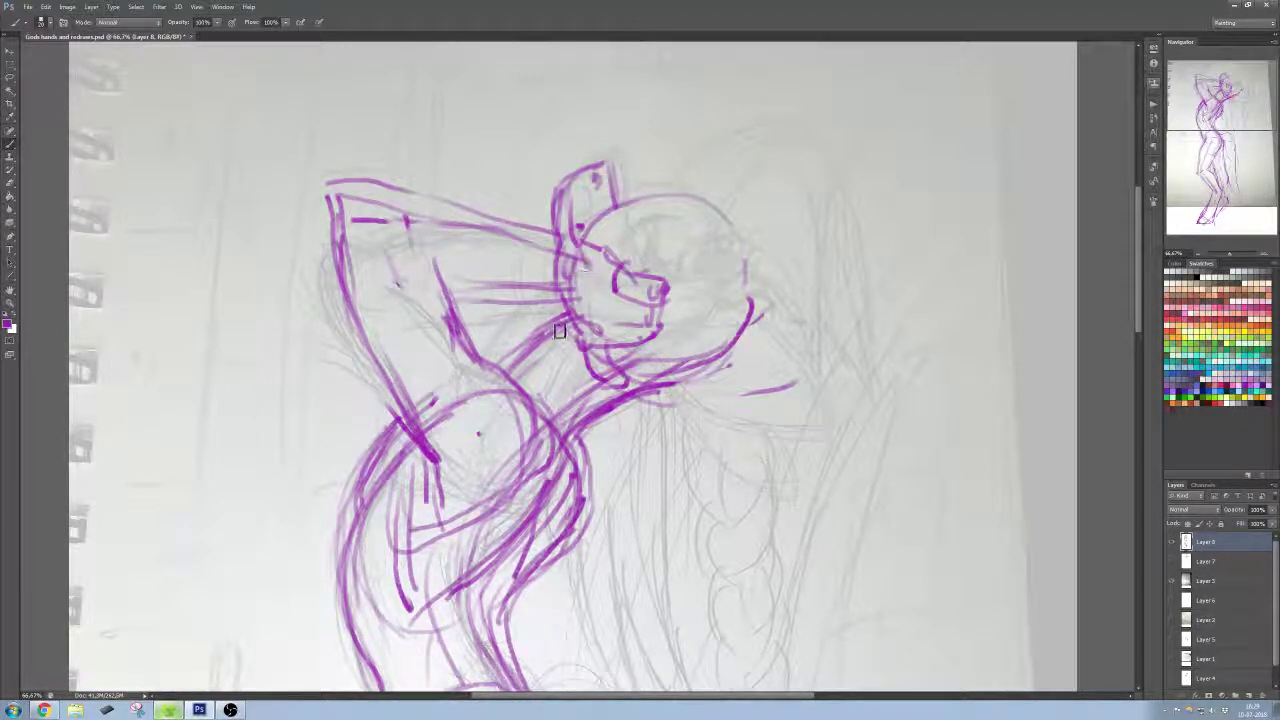
key(l)
key(b)
Step: Sketch the elongated rounded form beneath the head, erasing and repainting its curves from the chin backward
drag(740, 305, 763, 374)
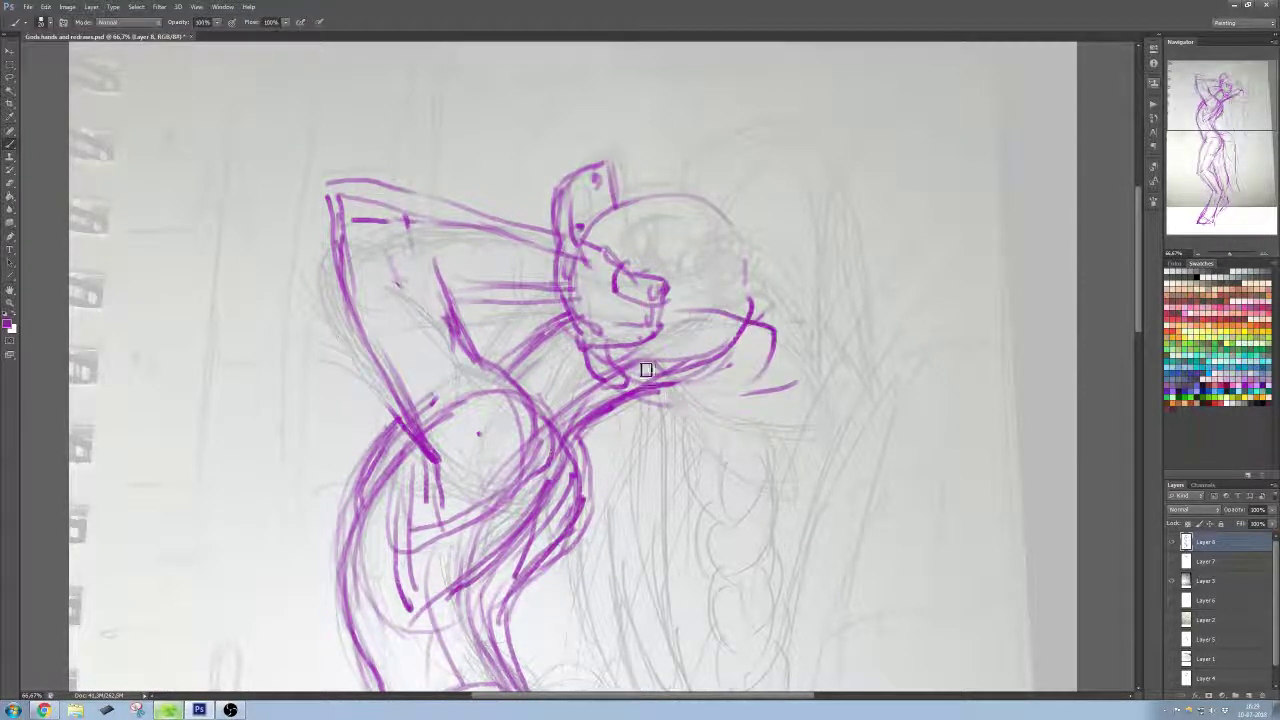
mouse_move(649, 369)
mouse_down()
mouse_move(758, 381)
mouse_move(744, 389)
mouse_move(788, 378)
mouse_move(741, 392)
mouse_move(792, 346)
mouse_move(775, 326)
mouse_move(804, 339)
mouse_move(796, 379)
mouse_move(830, 351)
mouse_move(766, 390)
mouse_move(754, 358)
mouse_move(779, 340)
mouse_up()
key(e)
key(b)
mouse_move(658, 386)
mouse_down()
mouse_move(749, 377)
mouse_move(715, 358)
mouse_move(742, 328)
mouse_move(667, 354)
mouse_move(665, 372)
mouse_move(714, 327)
mouse_up()
key(e)
key(b)
Step: Extend the form beneath the head to a pointed tip at the back and erase the excess stroke around it
drag(736, 369, 803, 334)
drag(774, 328, 803, 334)
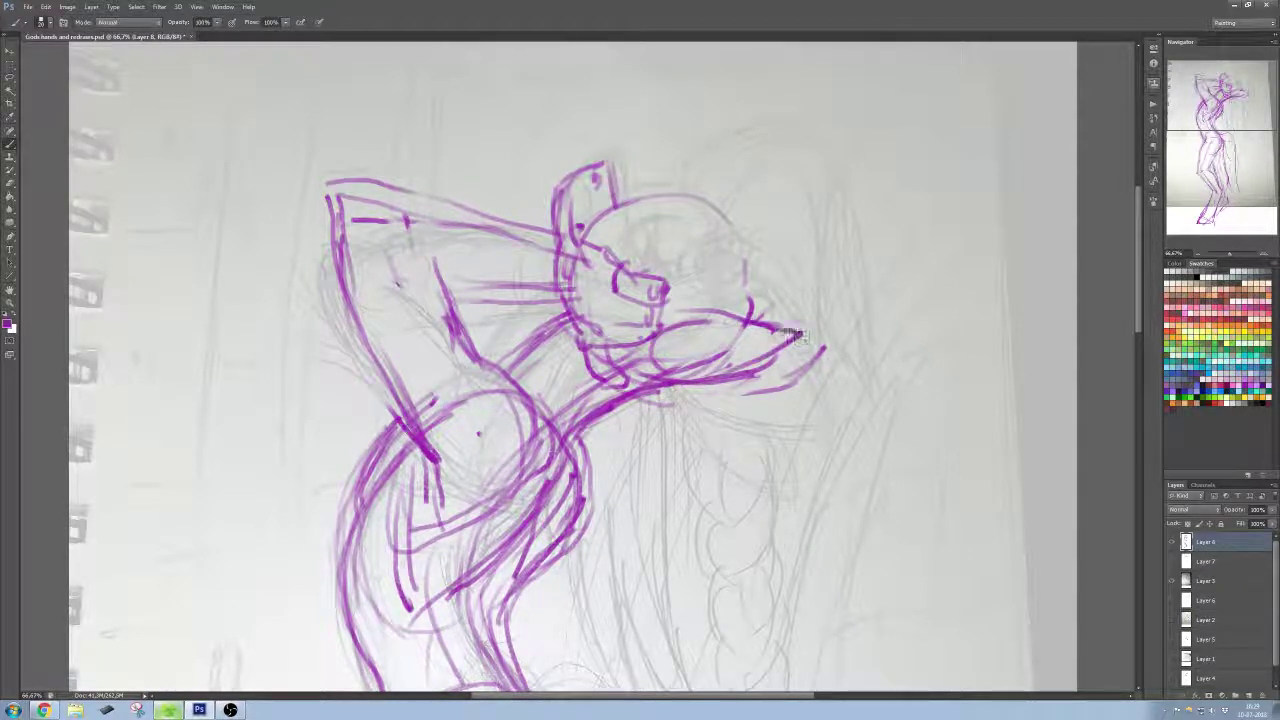
mouse_move(708, 389)
mouse_down()
mouse_move(797, 392)
mouse_move(805, 359)
mouse_move(822, 360)
mouse_move(784, 388)
mouse_move(821, 344)
mouse_up()
key(e)
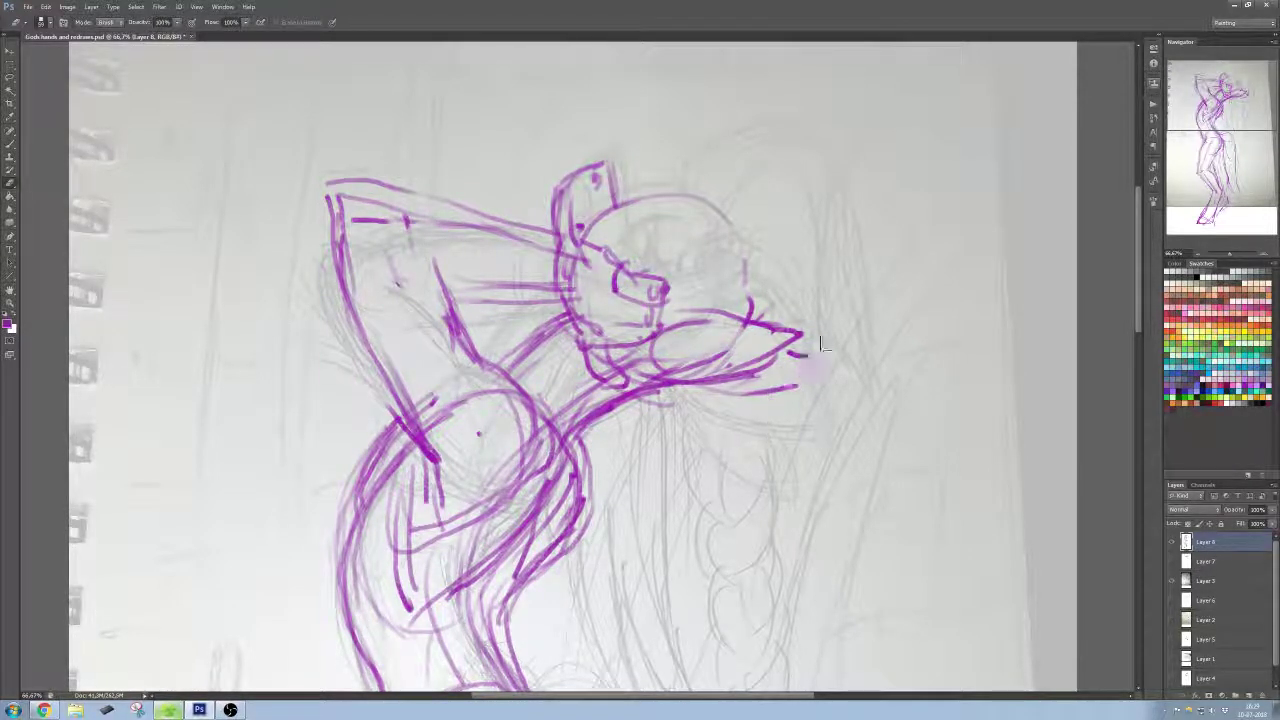
key(b)
drag(748, 296, 752, 322)
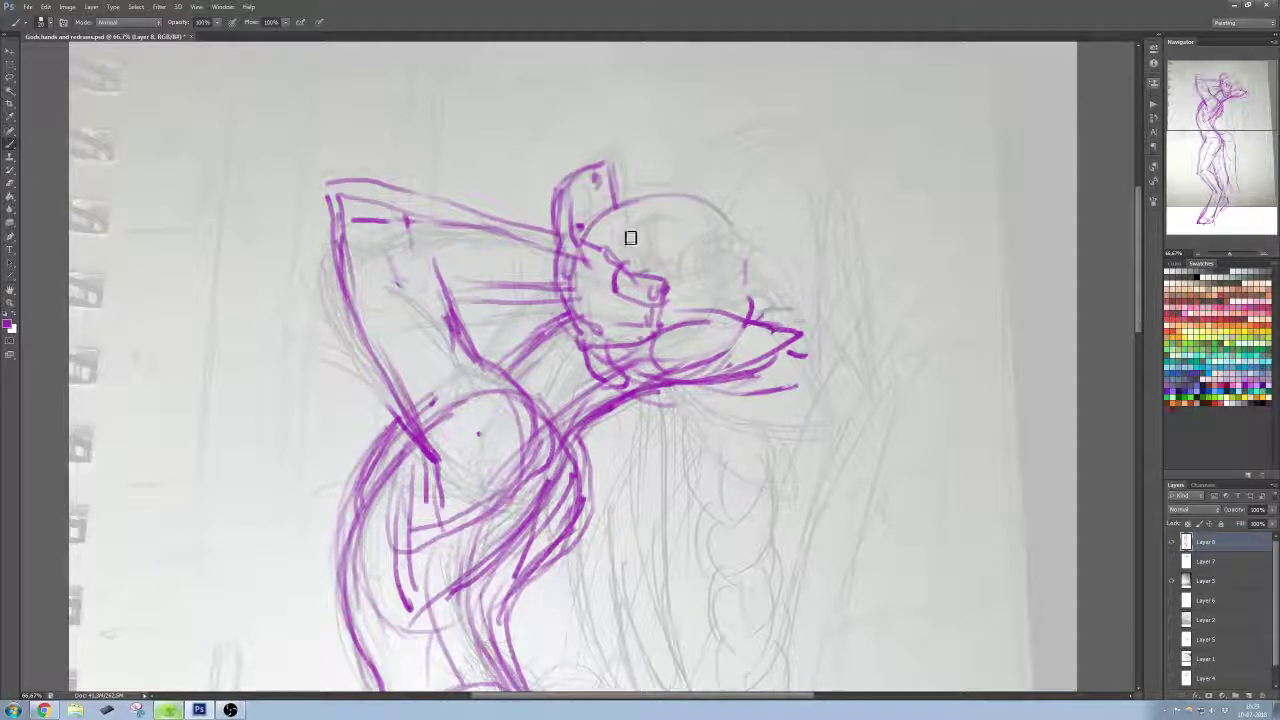
Step: Draw the oval eye above the muzzle, compare by toggling the sketch layer's visibility, and fill in the pupil
mouse_move(657, 232)
mouse_down()
mouse_move(647, 267)
mouse_move(648, 216)
mouse_move(645, 278)
mouse_move(614, 238)
mouse_up()
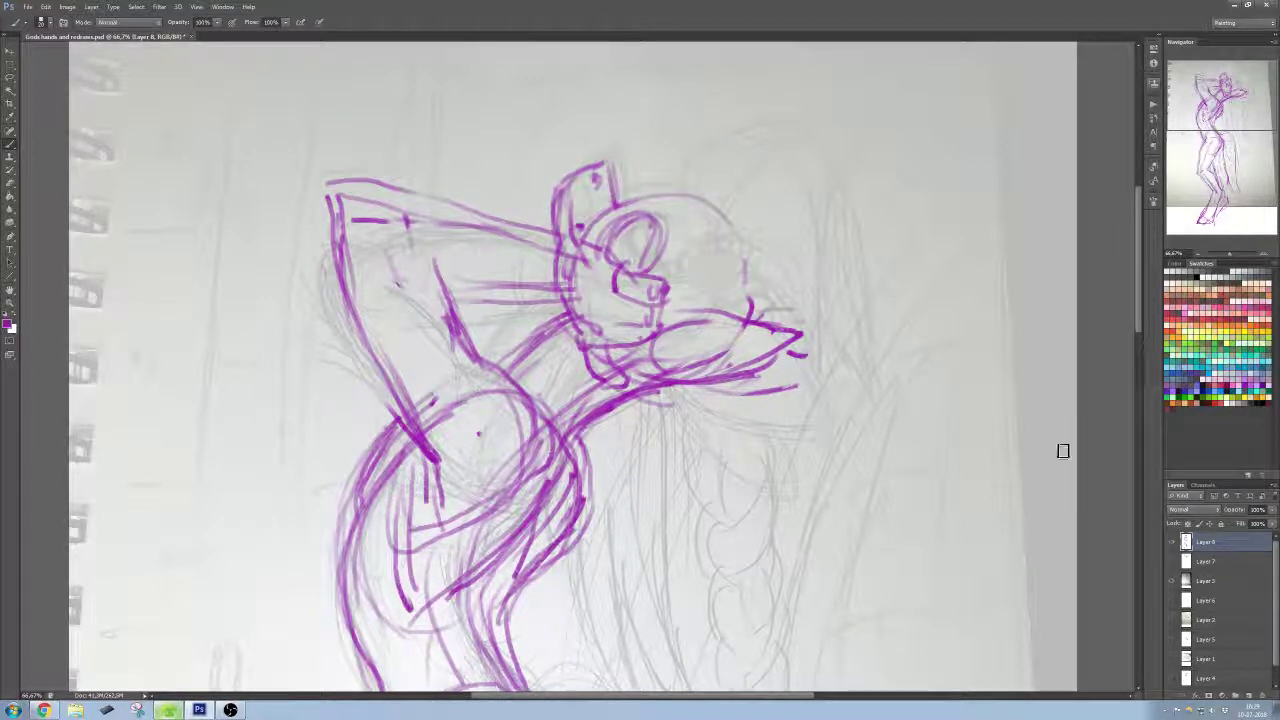
click(1171, 542)
click(1171, 542)
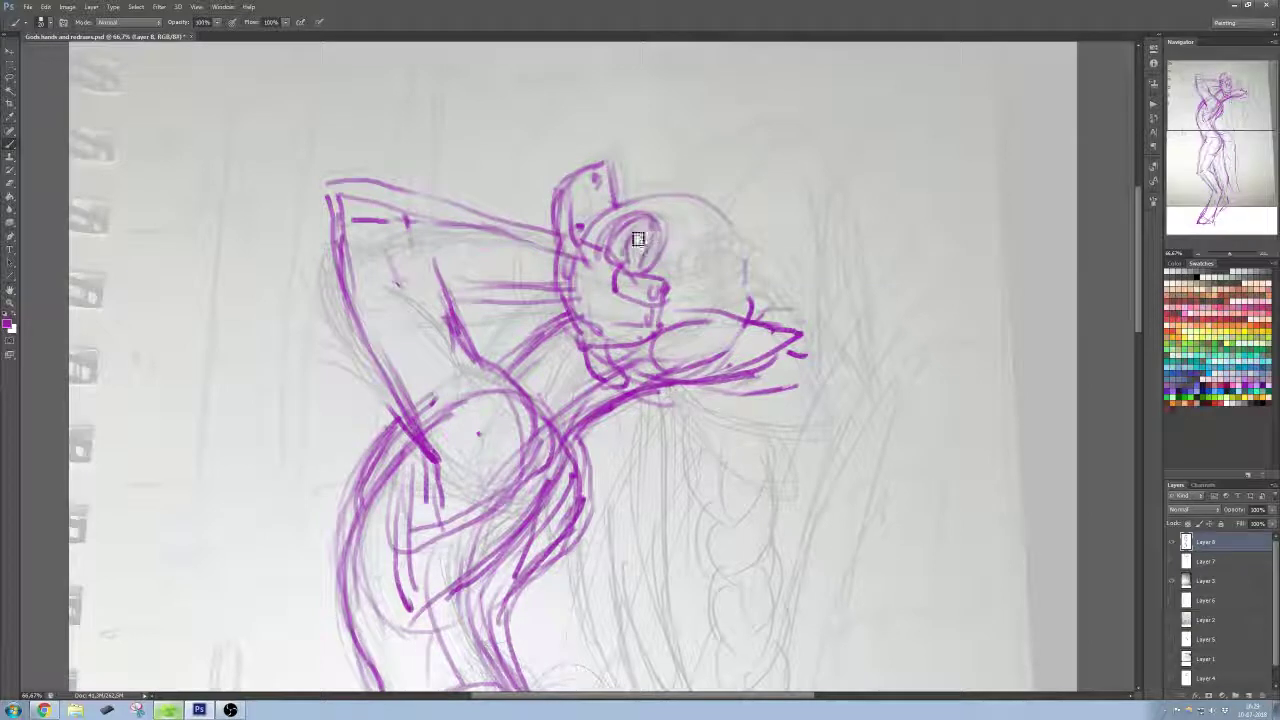
mouse_move(649, 232)
mouse_down()
mouse_move(631, 260)
mouse_move(640, 250)
mouse_move(650, 268)
mouse_move(640, 245)
mouse_up()
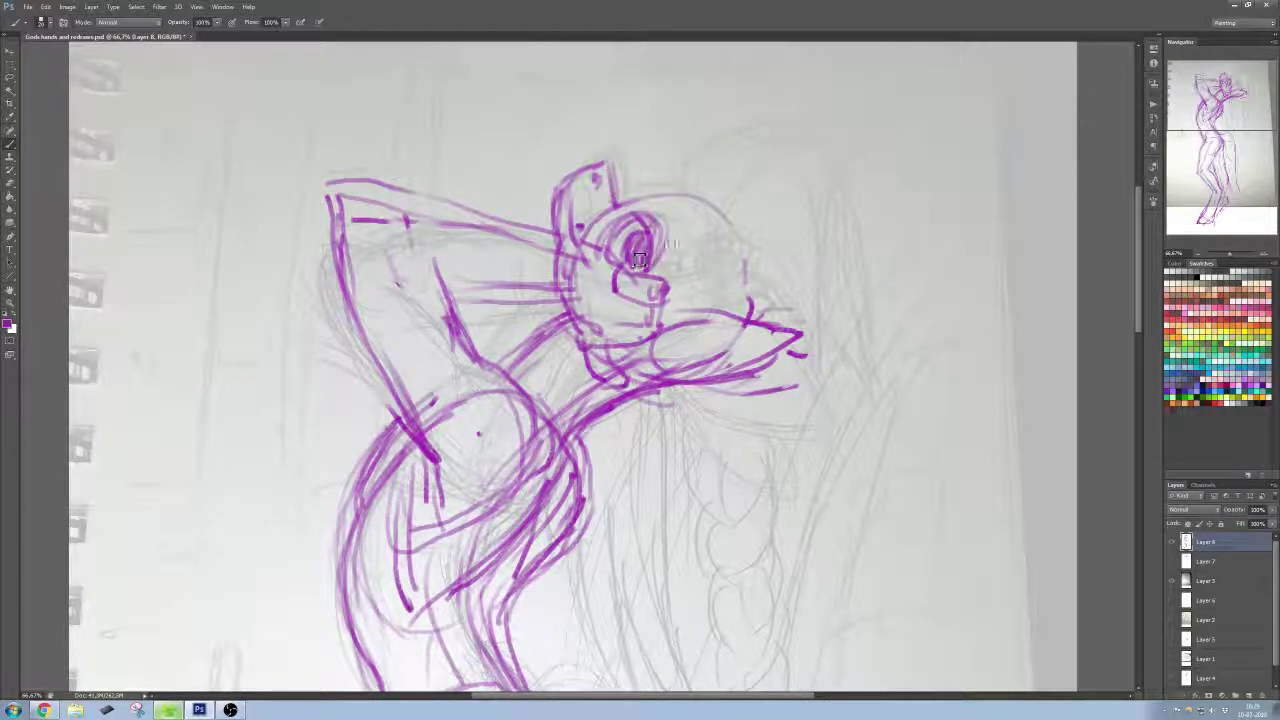
Step: Darken the back of the head and the ear's edge, and add the mouth and the cheek line
mouse_move(672, 195)
mouse_down()
mouse_move(733, 248)
mouse_move(746, 285)
mouse_up()
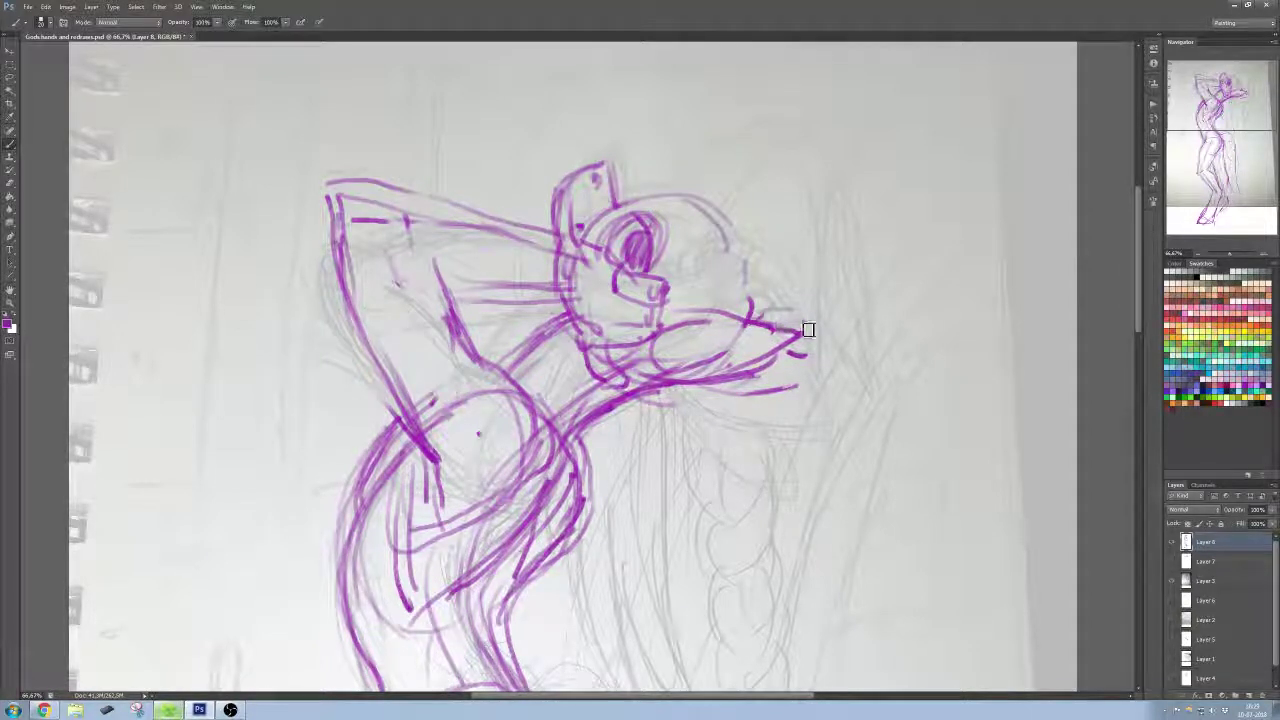
drag(804, 325, 820, 324)
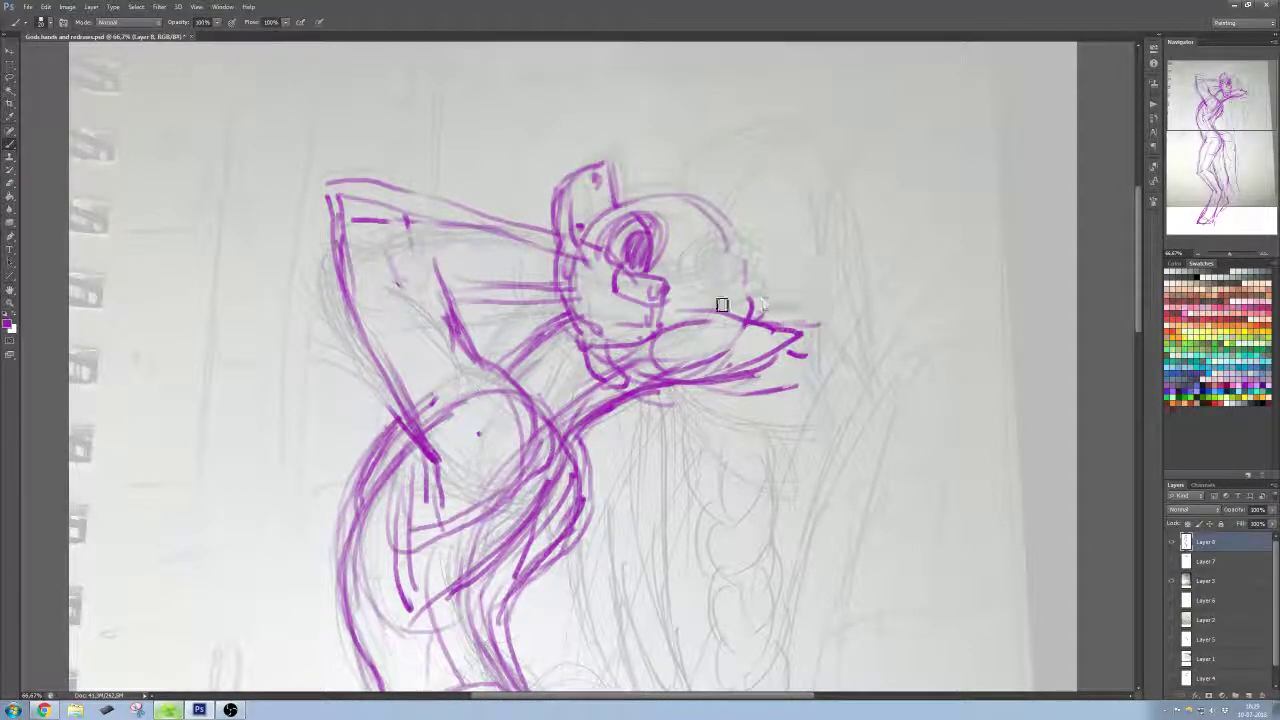
drag(725, 222, 738, 316)
mouse_move(617, 164)
mouse_down()
mouse_move(621, 210)
mouse_move(580, 240)
mouse_up()
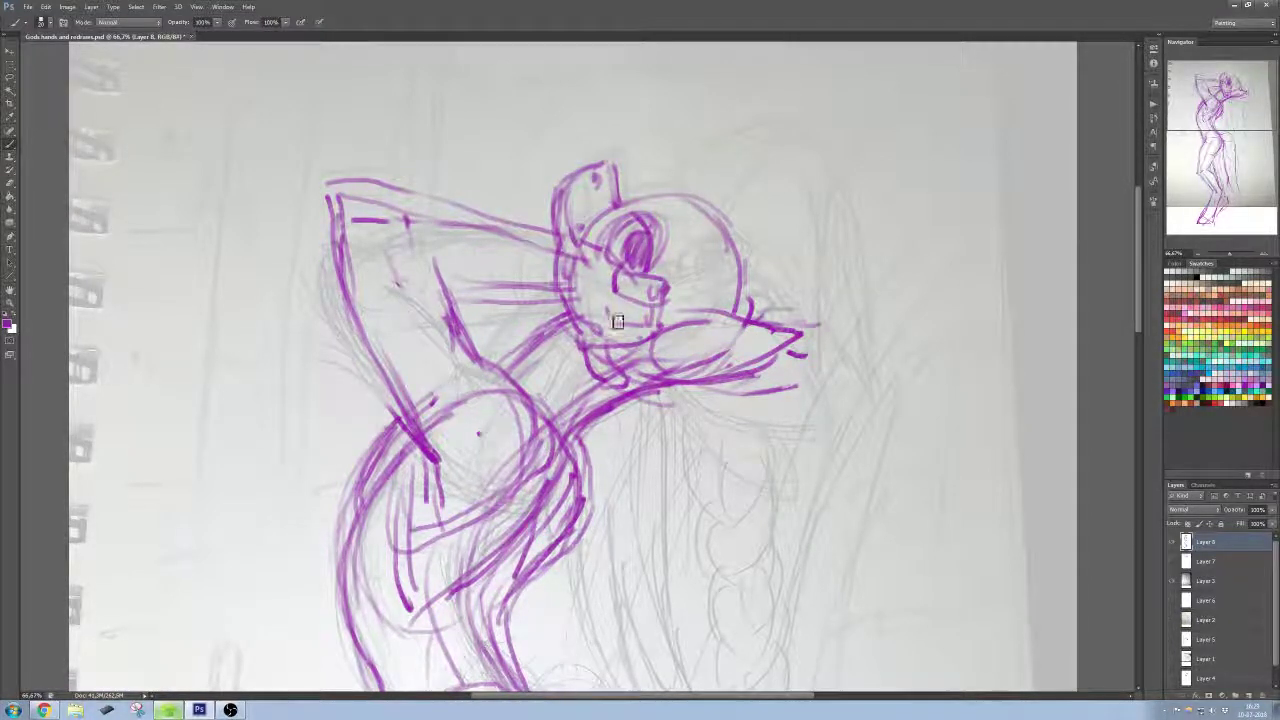
drag(712, 246, 667, 324)
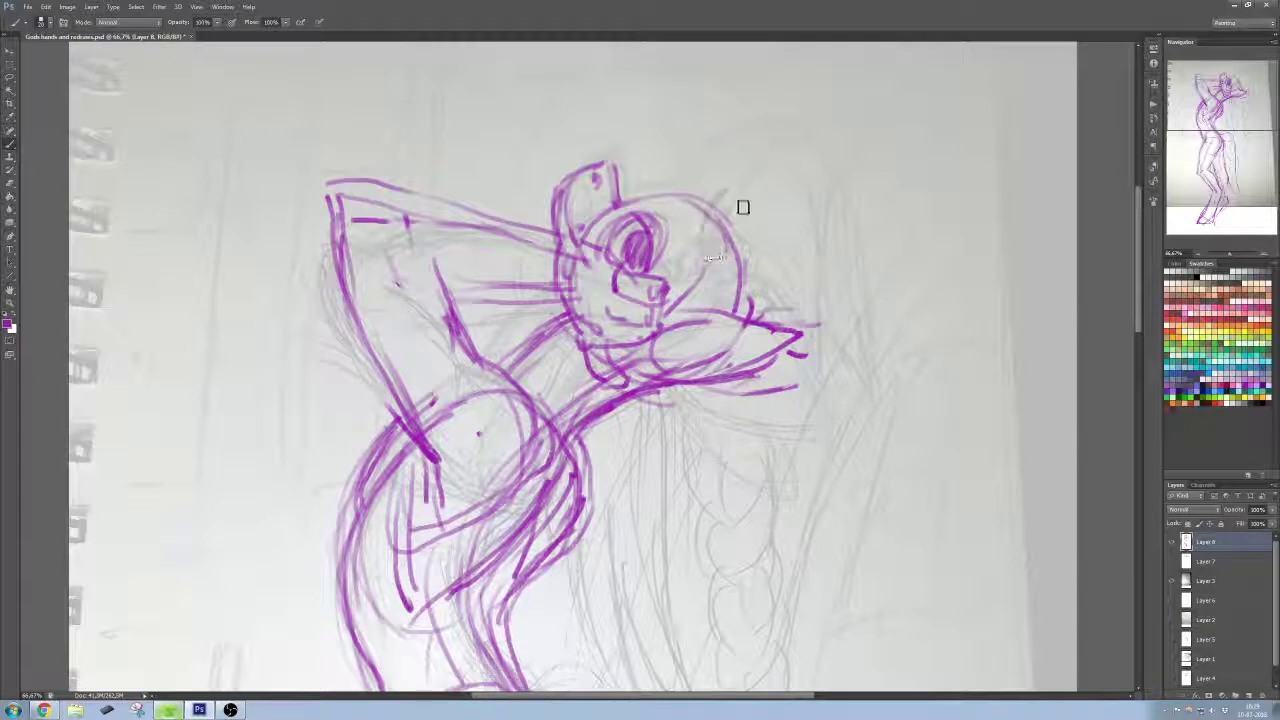
Step: Draw the ponytail arching up from the back of the head and sweeping down in two long curves
mouse_move(705, 235)
mouse_down()
mouse_move(803, 169)
mouse_move(831, 281)
mouse_move(811, 345)
mouse_up()
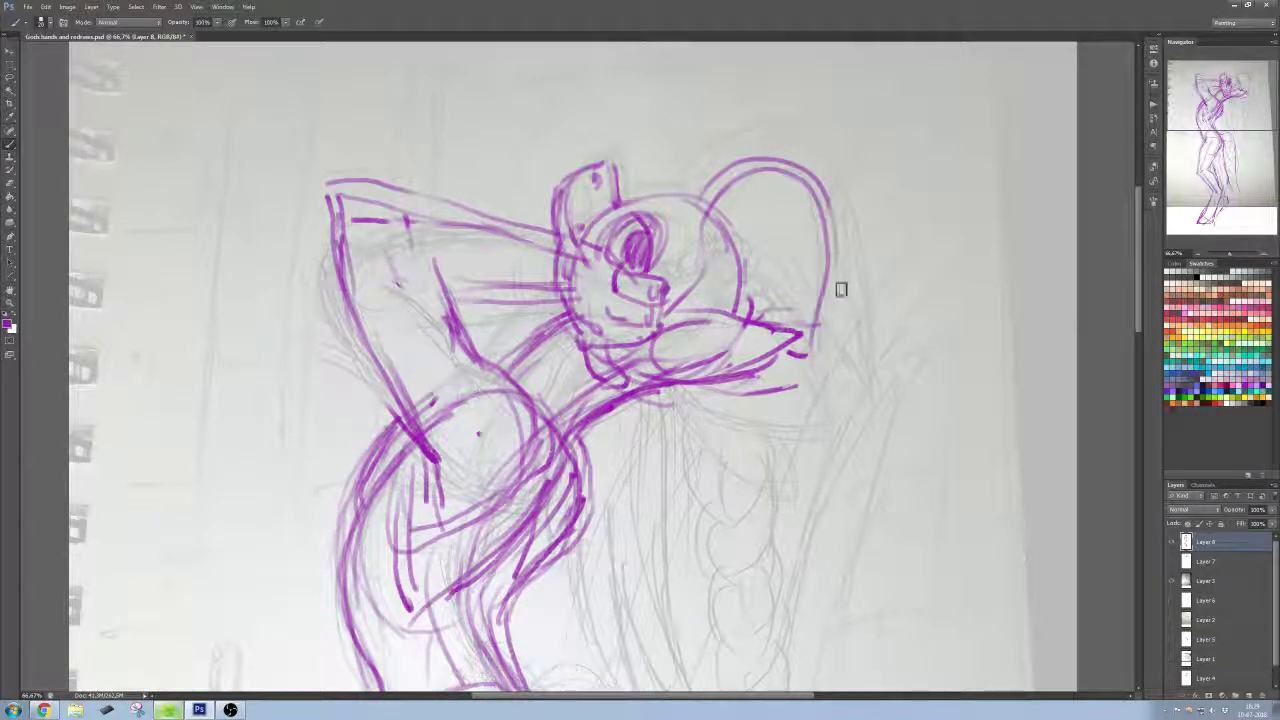
drag(843, 260, 823, 527)
drag(842, 382, 804, 520)
Step: Paint the loose hair strands falling below the head and neck, and the ponytail's inner curve
drag(766, 448, 749, 379)
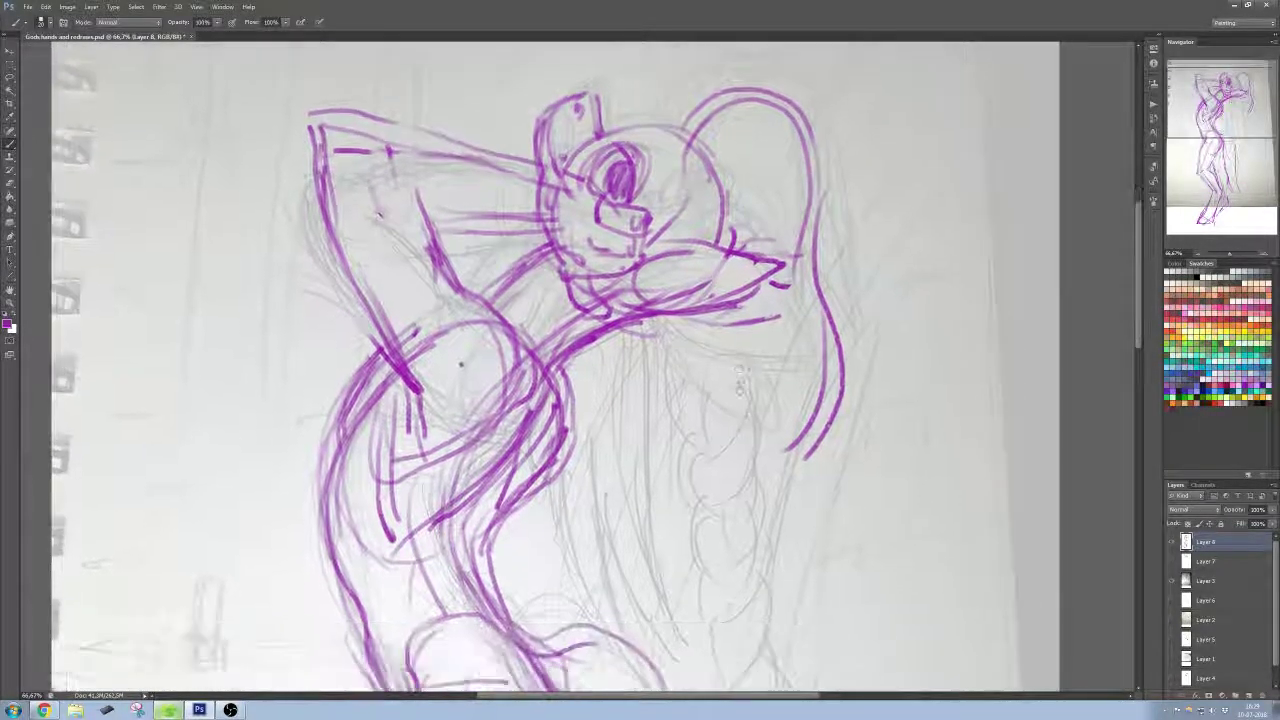
drag(697, 321, 713, 402)
mouse_move(616, 324)
mouse_down()
mouse_move(646, 396)
mouse_move(634, 331)
mouse_move(666, 483)
mouse_up()
drag(631, 394, 649, 450)
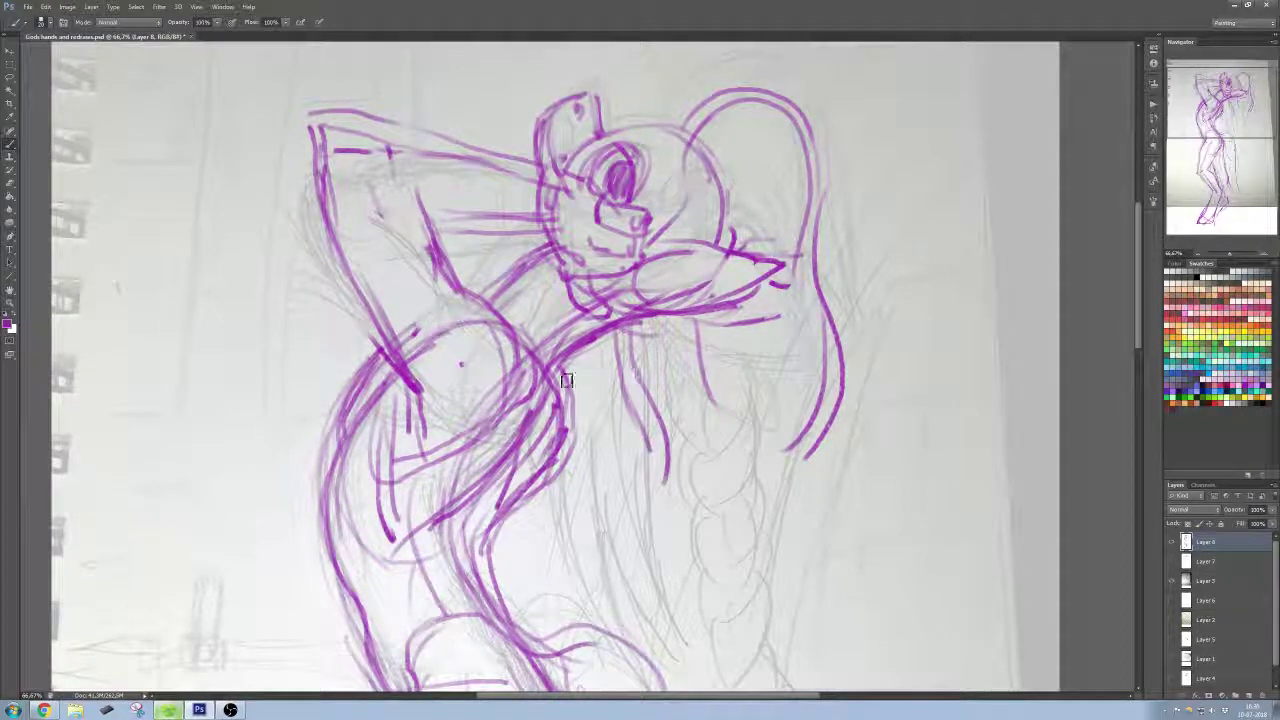
mouse_move(604, 334)
mouse_down()
mouse_move(649, 451)
mouse_move(629, 451)
mouse_move(663, 457)
mouse_move(704, 508)
mouse_up()
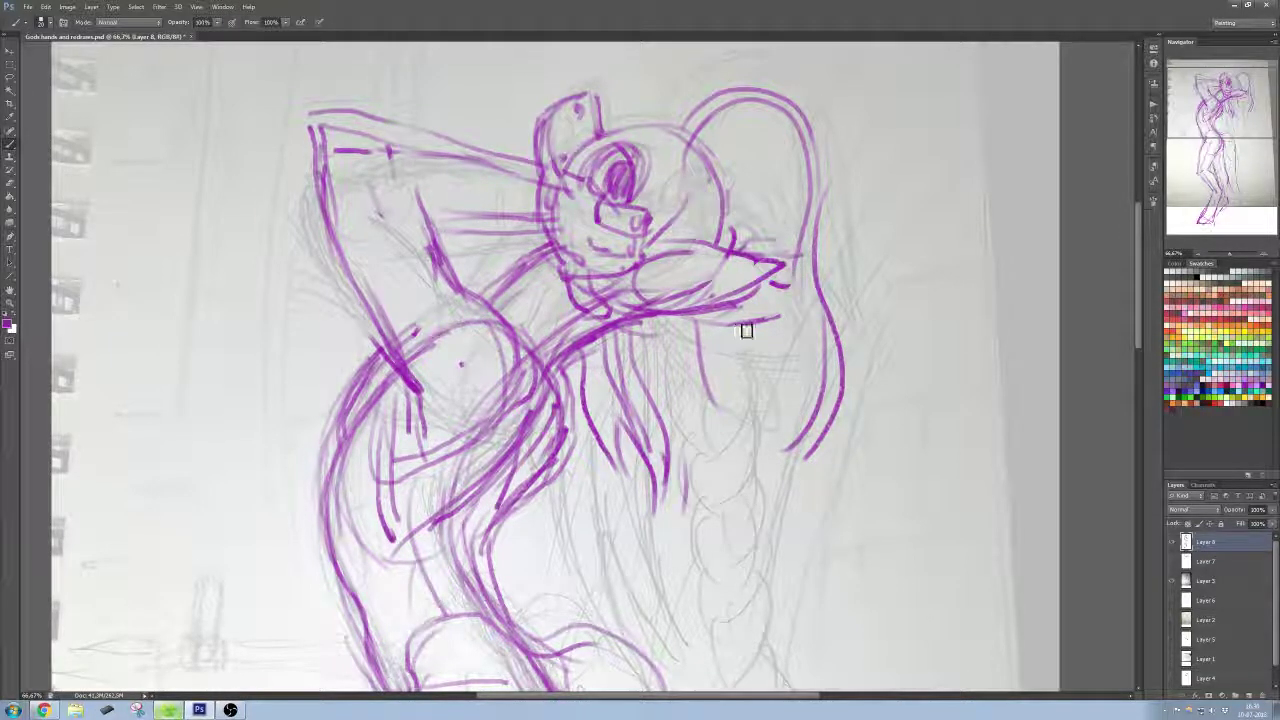
mouse_move(810, 365)
mouse_down()
mouse_move(752, 450)
mouse_move(758, 468)
mouse_up()
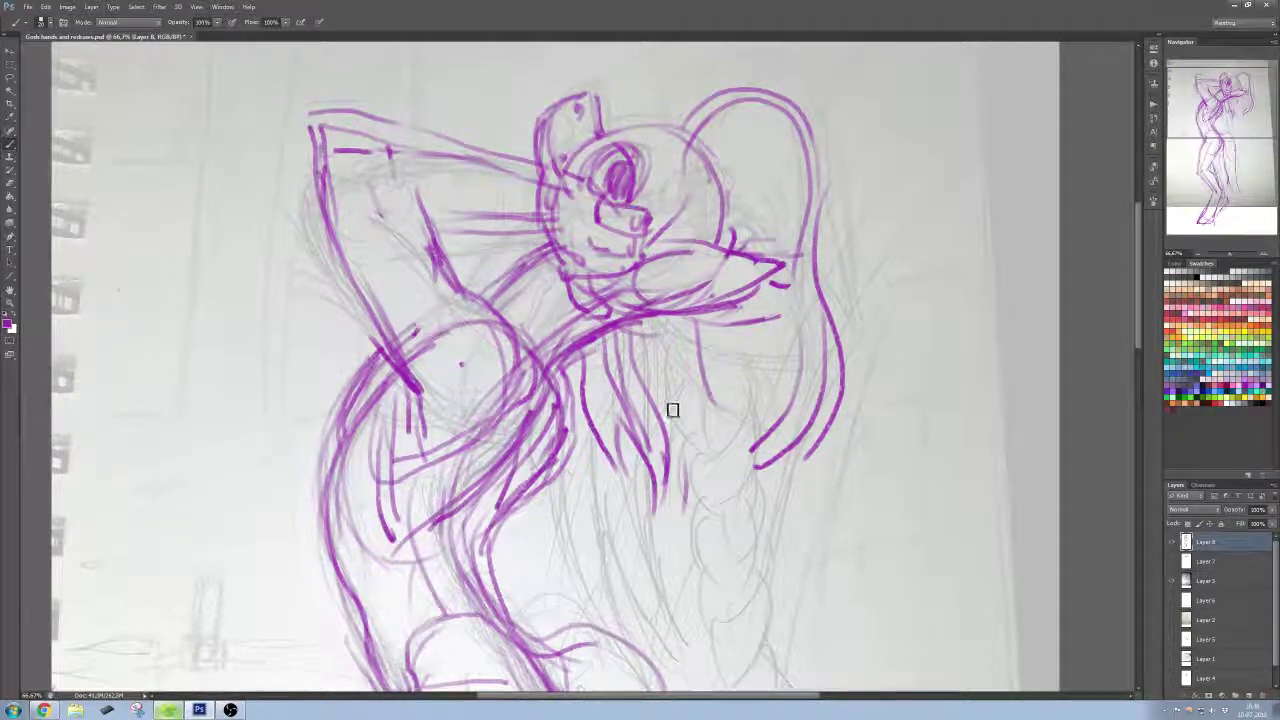
Step: Draw the converging strands where the hair gathers into a braid, and clean up their crossing
drag(669, 410, 712, 476)
mouse_move(735, 430)
mouse_down()
mouse_move(732, 487)
mouse_move(774, 468)
mouse_move(712, 524)
mouse_up()
mouse_move(686, 462)
mouse_down()
mouse_move(708, 524)
mouse_move(719, 512)
mouse_move(723, 527)
mouse_up()
key(e)
key(b)
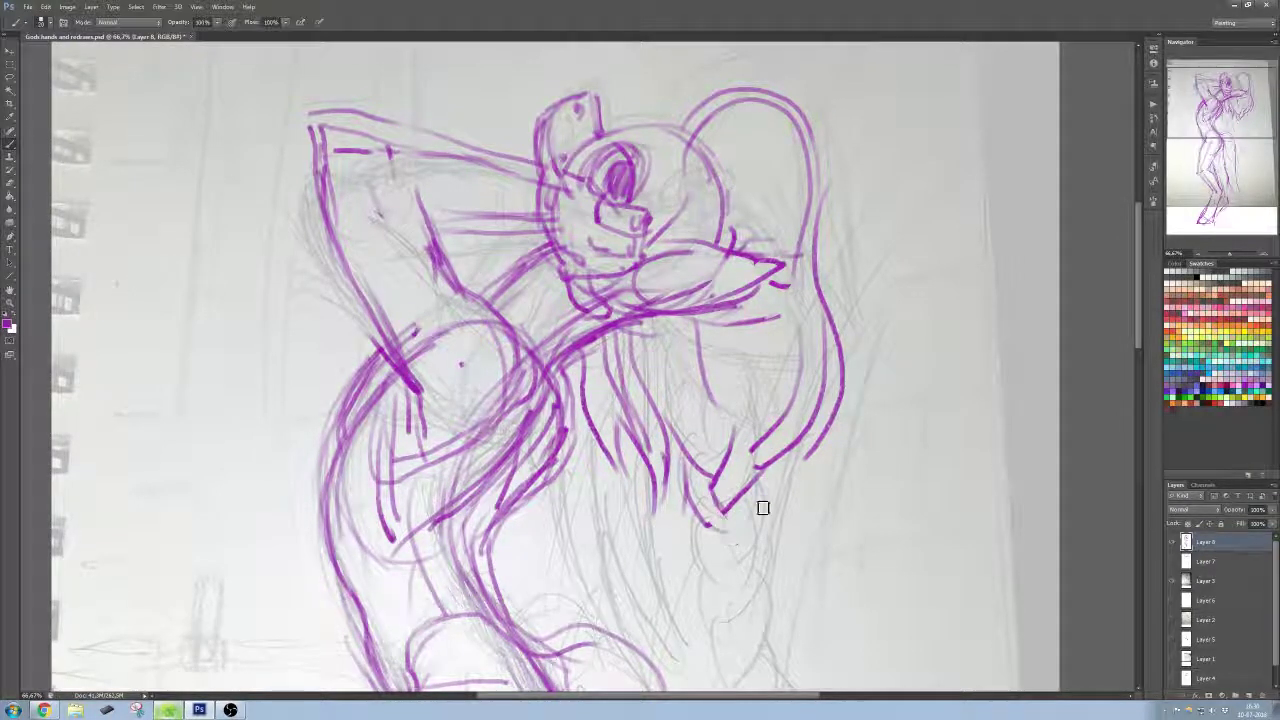
Step: Continue the braid downward with interlocking curved segments following the pencil sketch
mouse_move(757, 479)
mouse_down()
mouse_move(736, 558)
mouse_move(723, 561)
mouse_move(694, 523)
mouse_move(718, 593)
mouse_up()
mouse_move(740, 535)
mouse_down()
mouse_move(731, 567)
mouse_move(764, 532)
mouse_move(736, 613)
mouse_move(712, 640)
mouse_up()
mouse_move(757, 594)
mouse_down()
mouse_move(739, 647)
mouse_move(736, 594)
mouse_move(723, 599)
mouse_move(762, 606)
mouse_move(753, 513)
mouse_move(706, 415)
mouse_up()
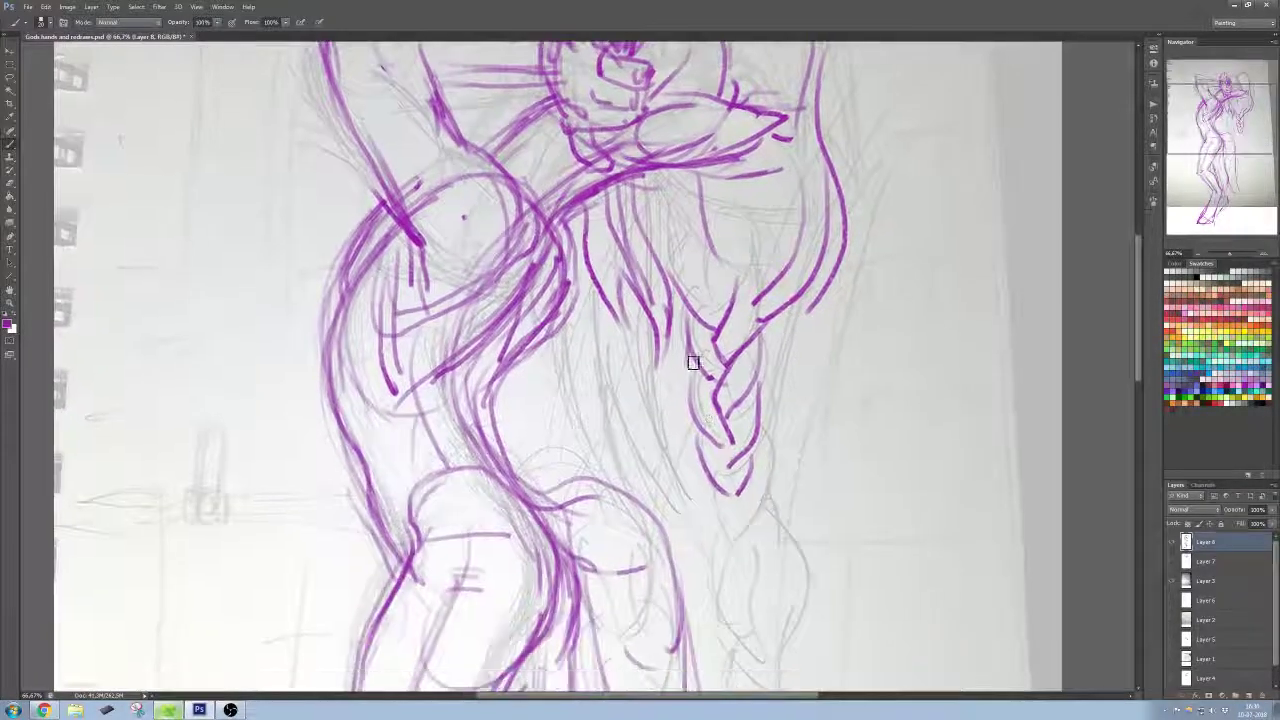
drag(688, 363, 693, 510)
drag(698, 462, 723, 538)
Step: Strengthen the torso's contour from the waist up toward the chest on the side facing the hair
drag(651, 361, 686, 471)
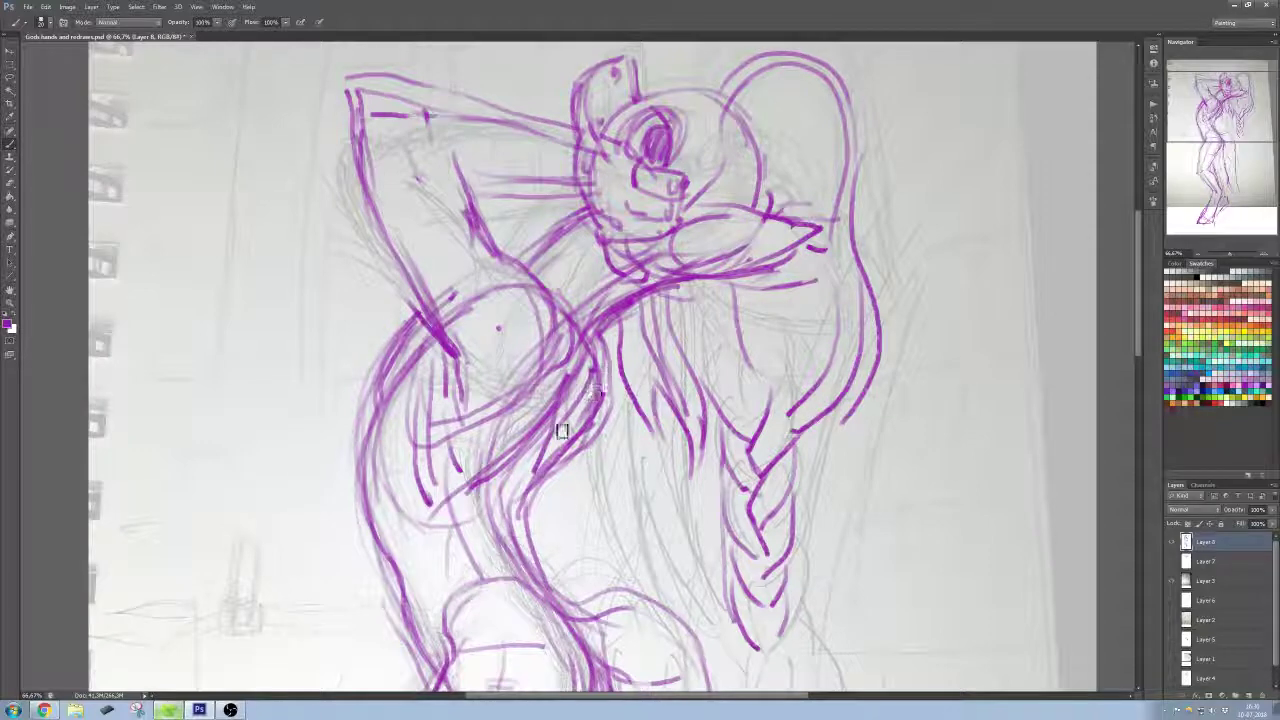
drag(524, 513, 603, 393)
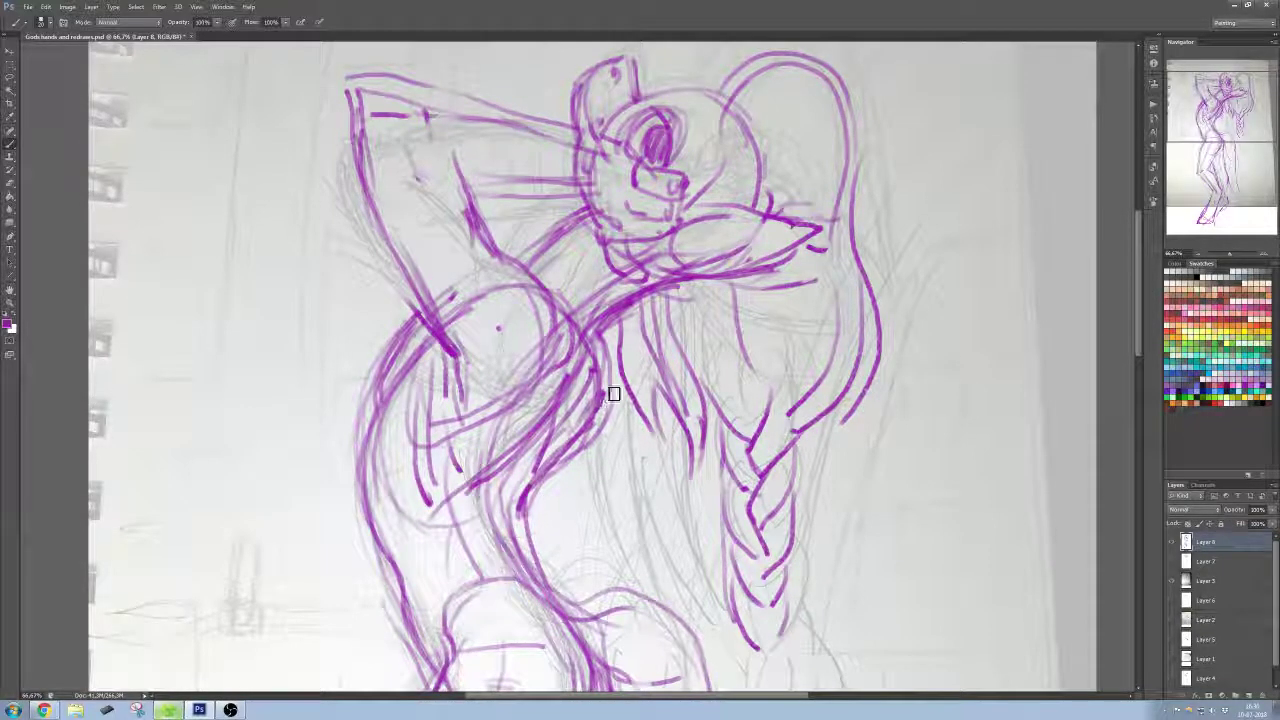
Step: Clean up the torso contour beneath the chest and add a short connecting line at the waist
key(ctrl+minus)
key(ctrl+minus)
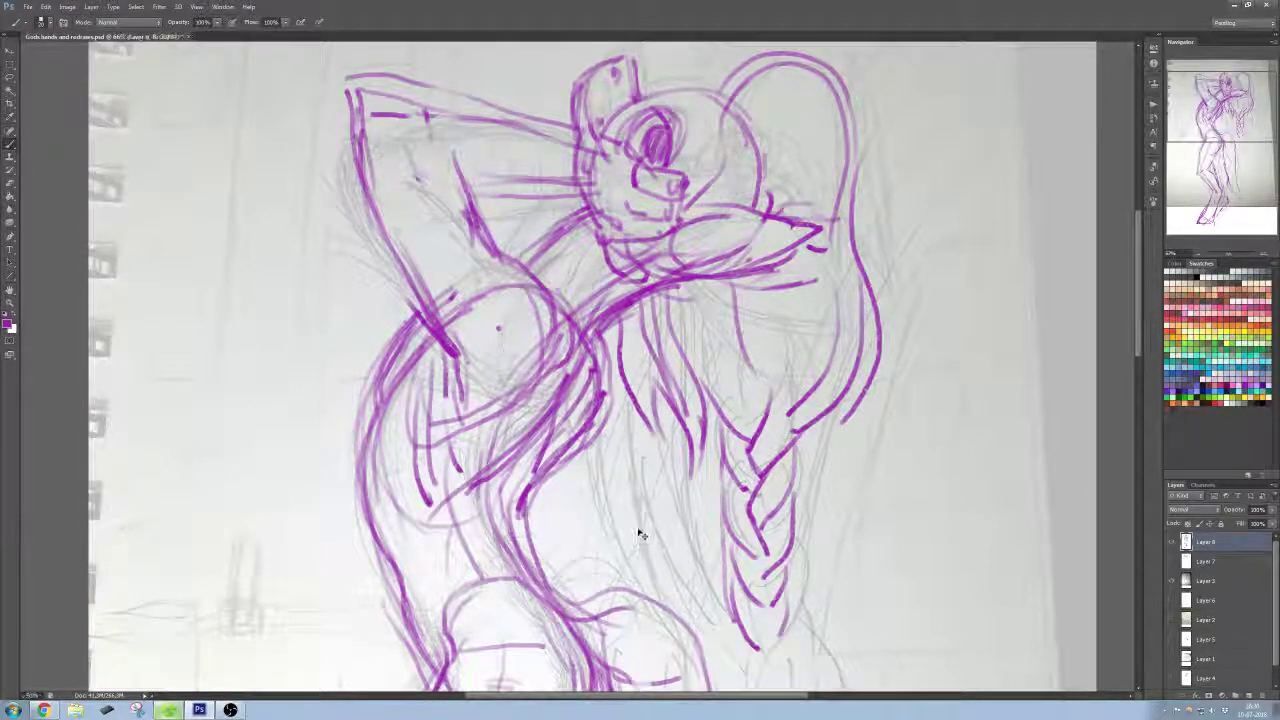
drag(634, 472, 656, 391)
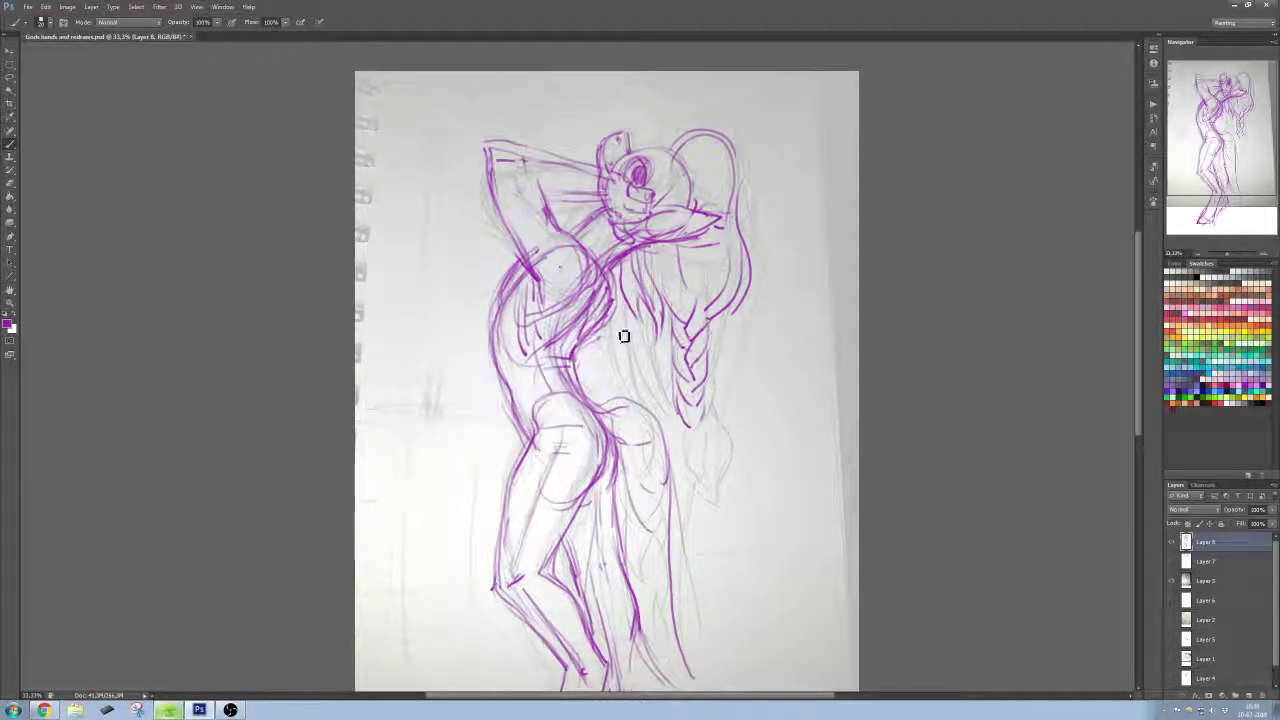
key(e)
key(b)
mouse_move(577, 366)
mouse_down()
mouse_move(579, 382)
mouse_move(580, 357)
mouse_up()
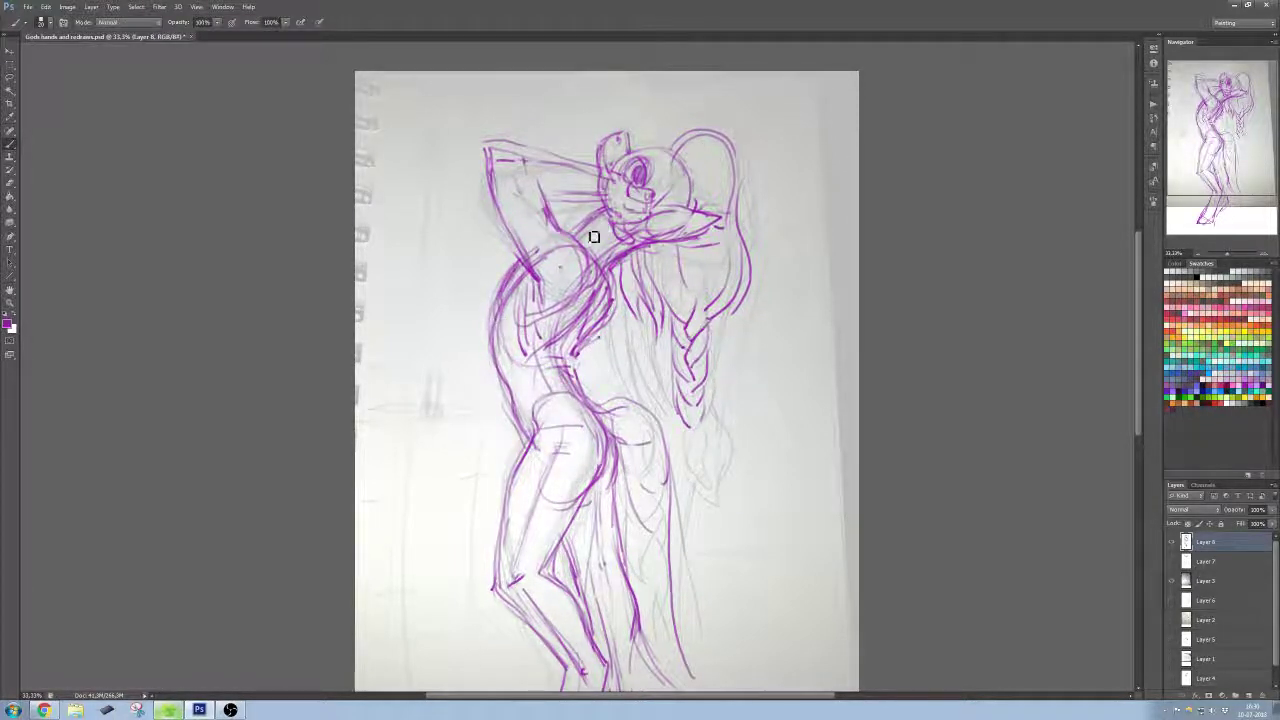
Step: Enlarge the brush to 63 px and lightly shade the side of the face around the cheek
right_click(613, 214)
drag(656, 247, 663, 248)
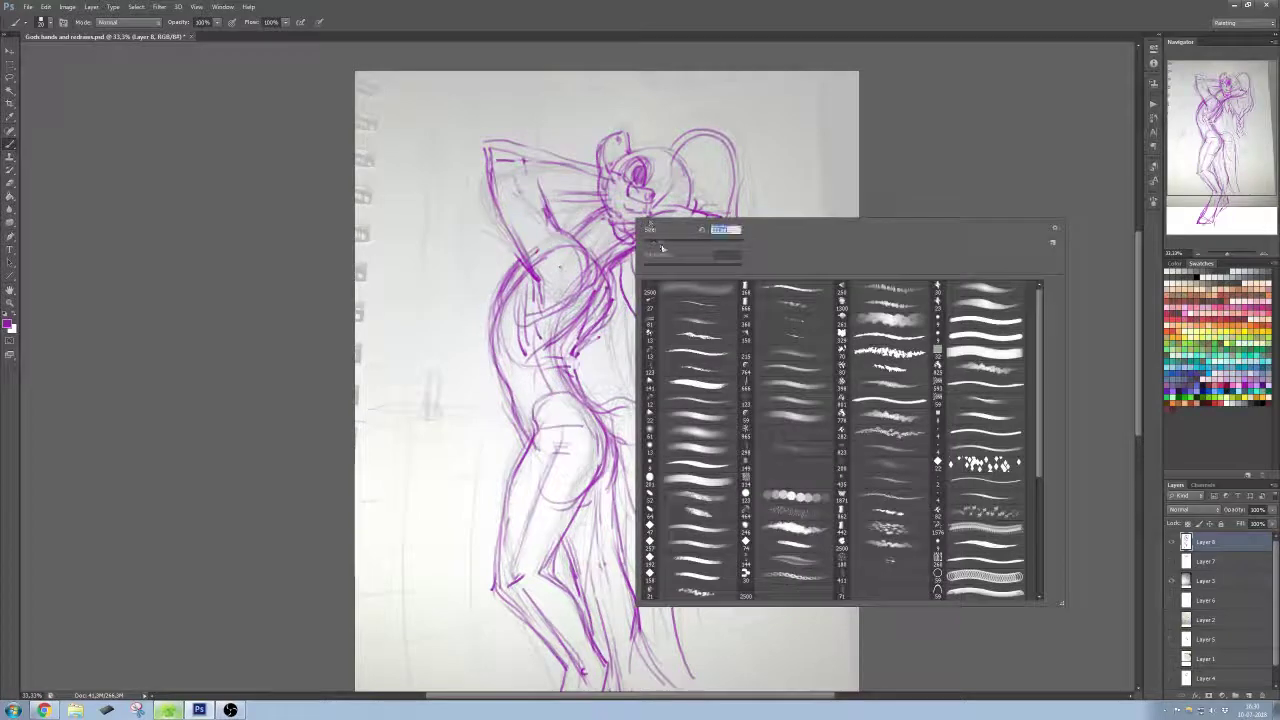
click(617, 190)
right_click(622, 218)
click(616, 195)
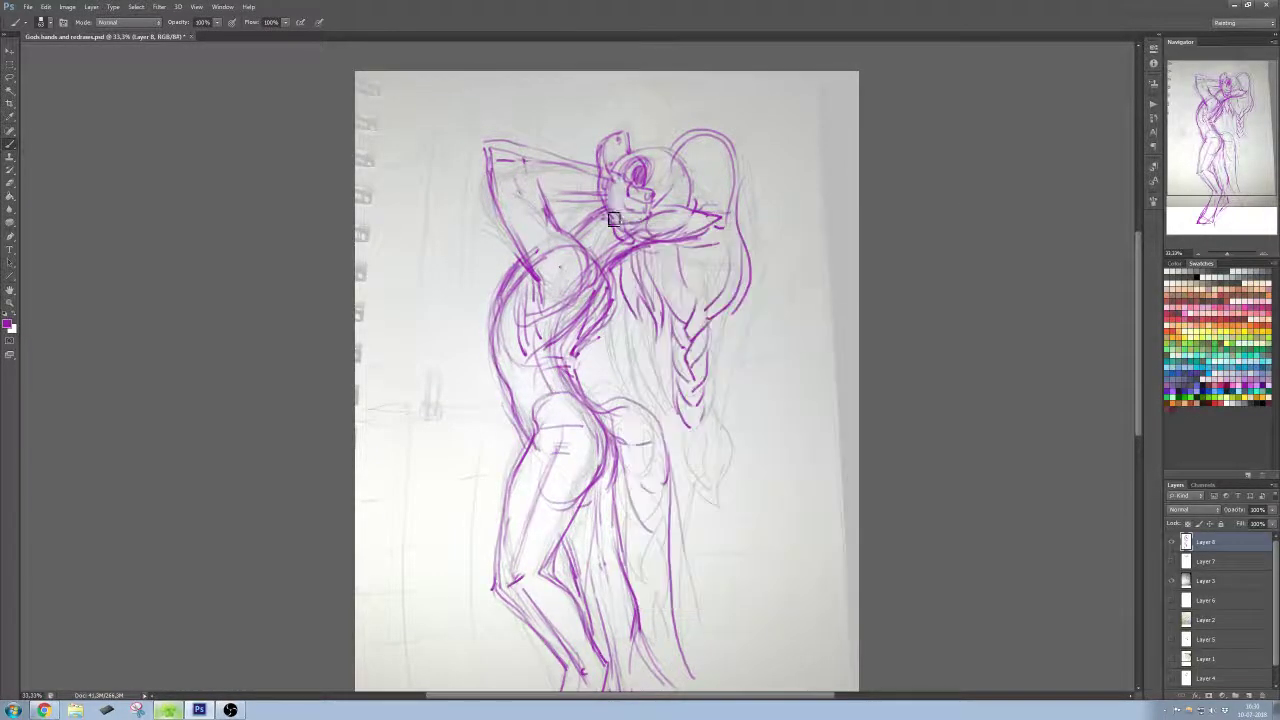
key(e)
key(b)
Step: Reduce the brush size, redraw the raised arm's outer edge from elbow to shoulder, and erase its old inner line
right_click(512, 196)
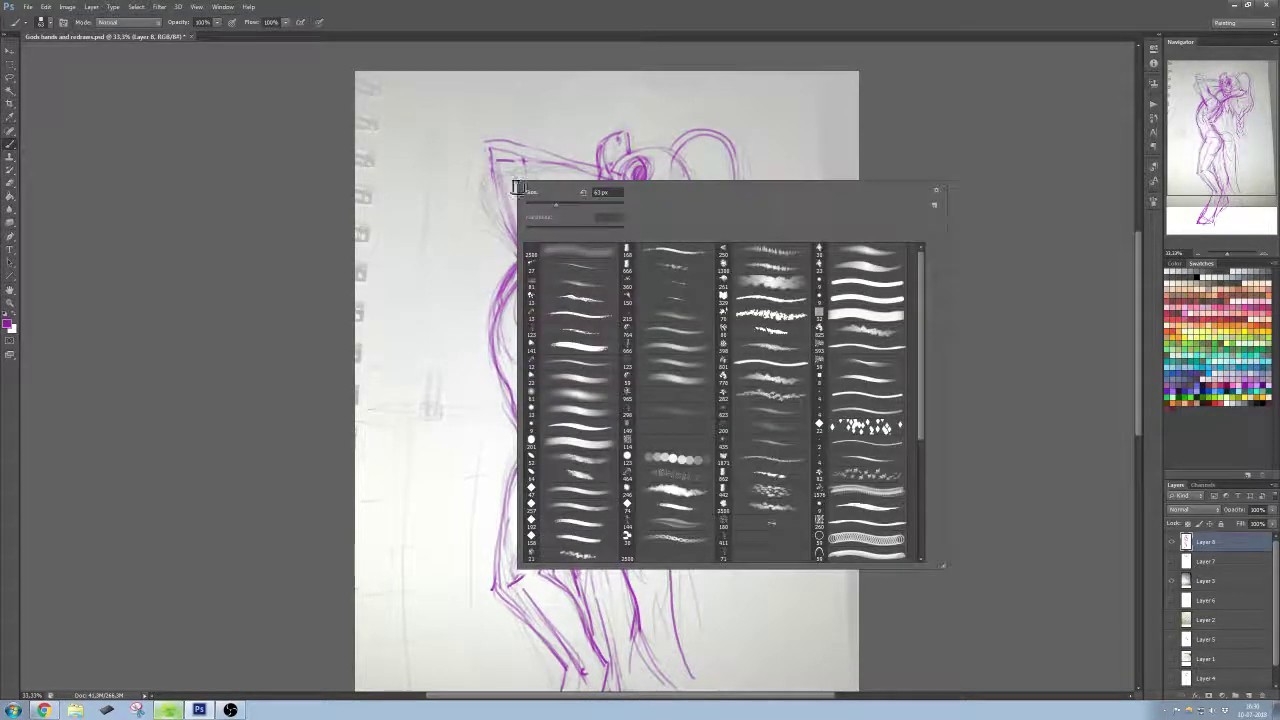
click(504, 191)
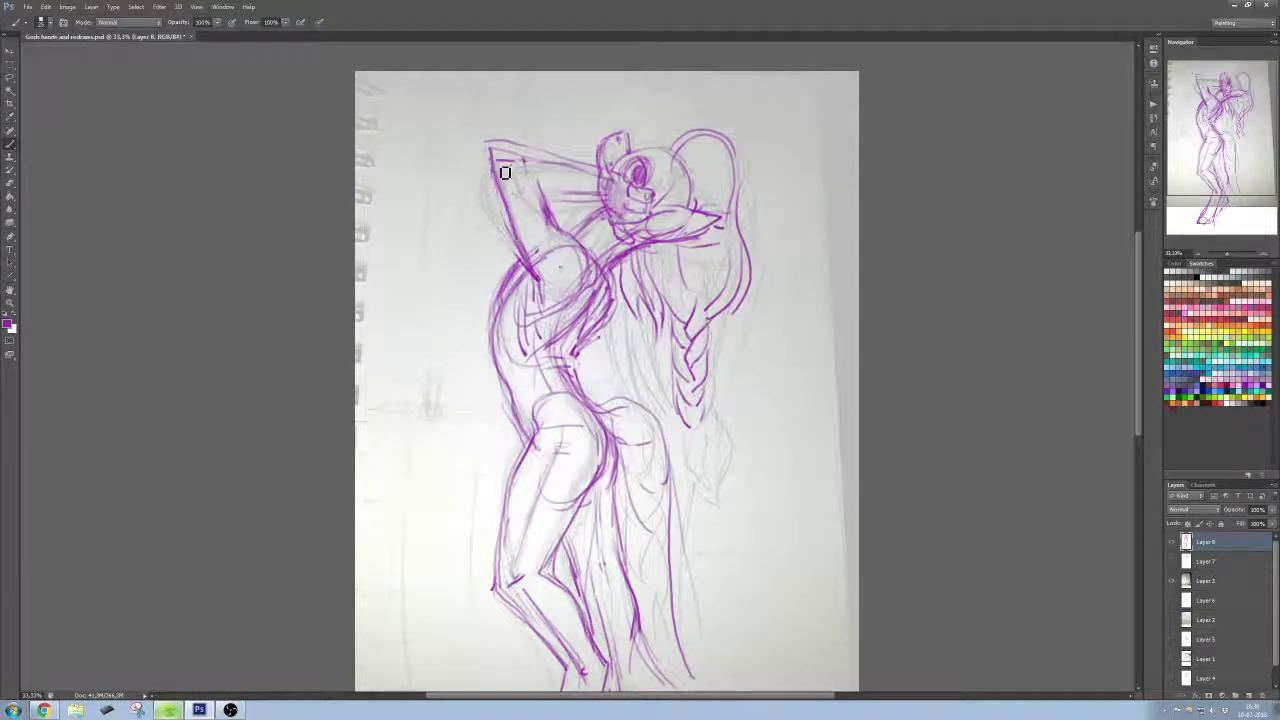
drag(491, 150, 524, 243)
key(e)
drag(541, 186, 556, 230)
key(b)
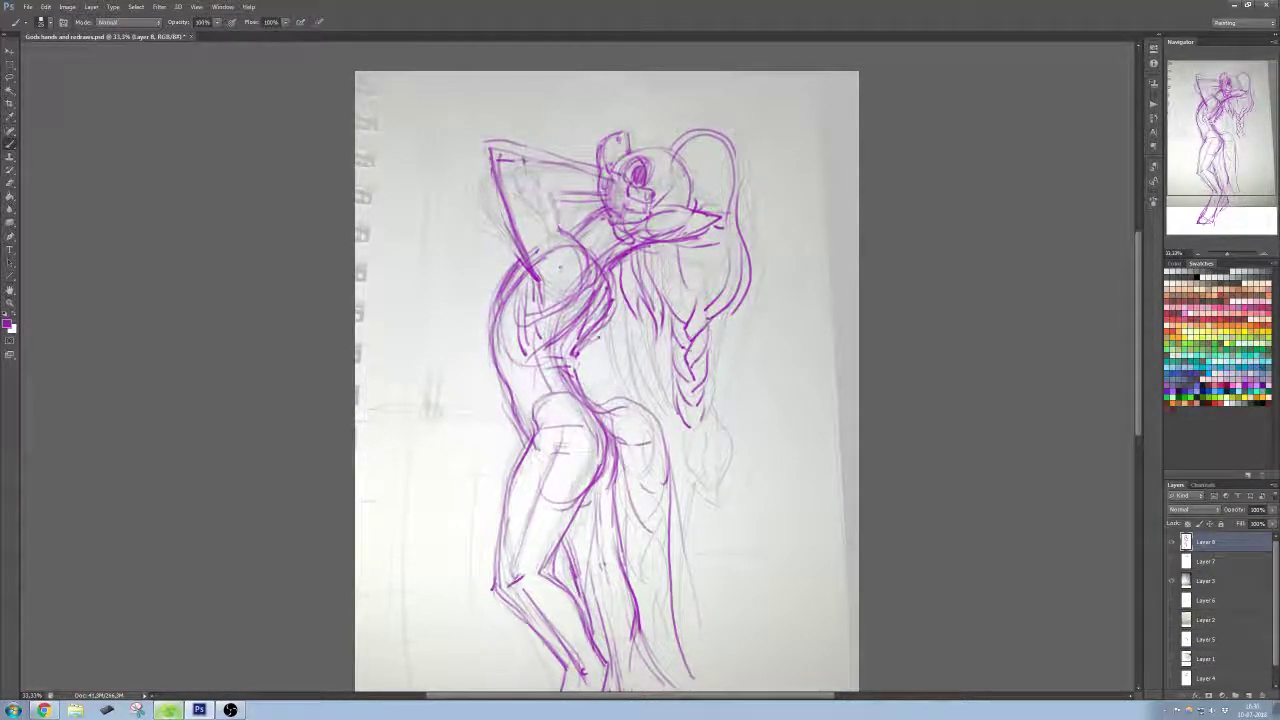
Step: Redraw the raised arm's forearm and inner elbow lines, erasing stray marks around the bend
mouse_move(498, 157)
mouse_down()
mouse_move(520, 217)
mouse_move(505, 159)
mouse_move(491, 178)
mouse_move(513, 156)
mouse_move(504, 172)
mouse_move(517, 158)
mouse_move(579, 179)
mouse_move(553, 156)
mouse_up()
key(e)
key(b)
key(e)
key(b)
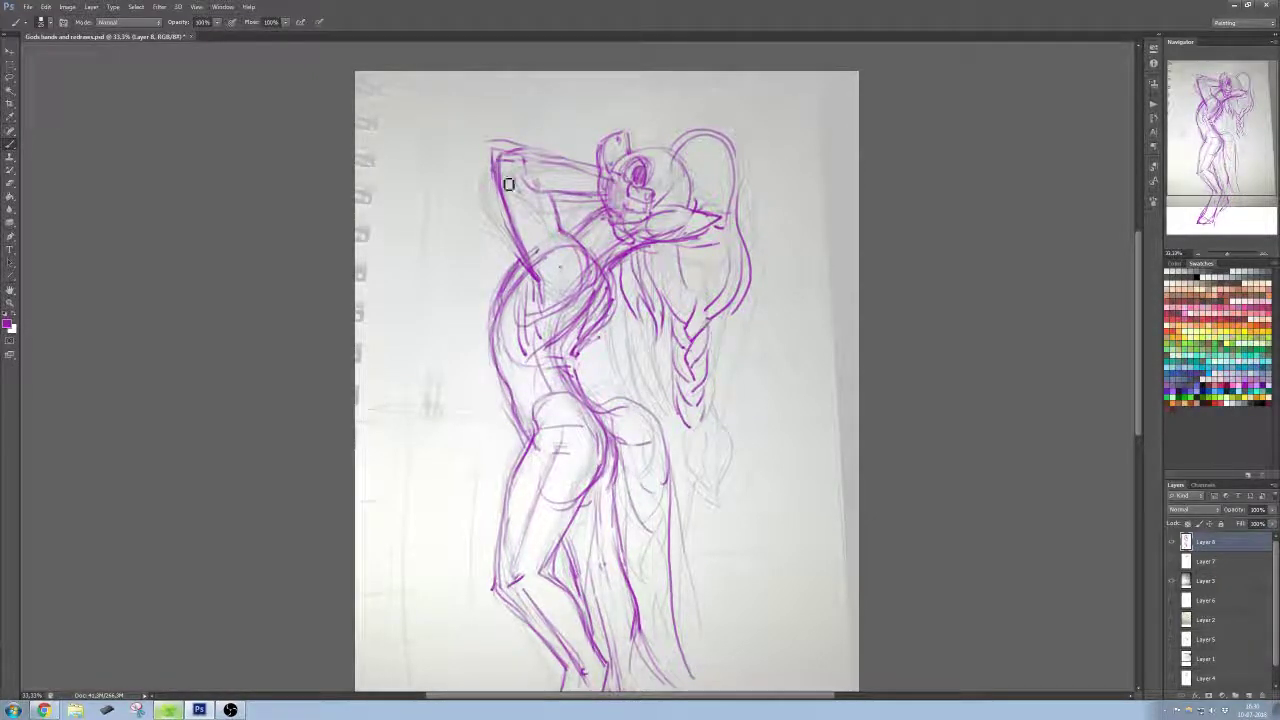
key(ctrl+z)
key(e)
drag(535, 190, 559, 198)
key(b)
Step: Finish the hair braid with a tie and loose tuft, and draw the second braid hanging behind the hips
scroll(531, 234, down, 5)
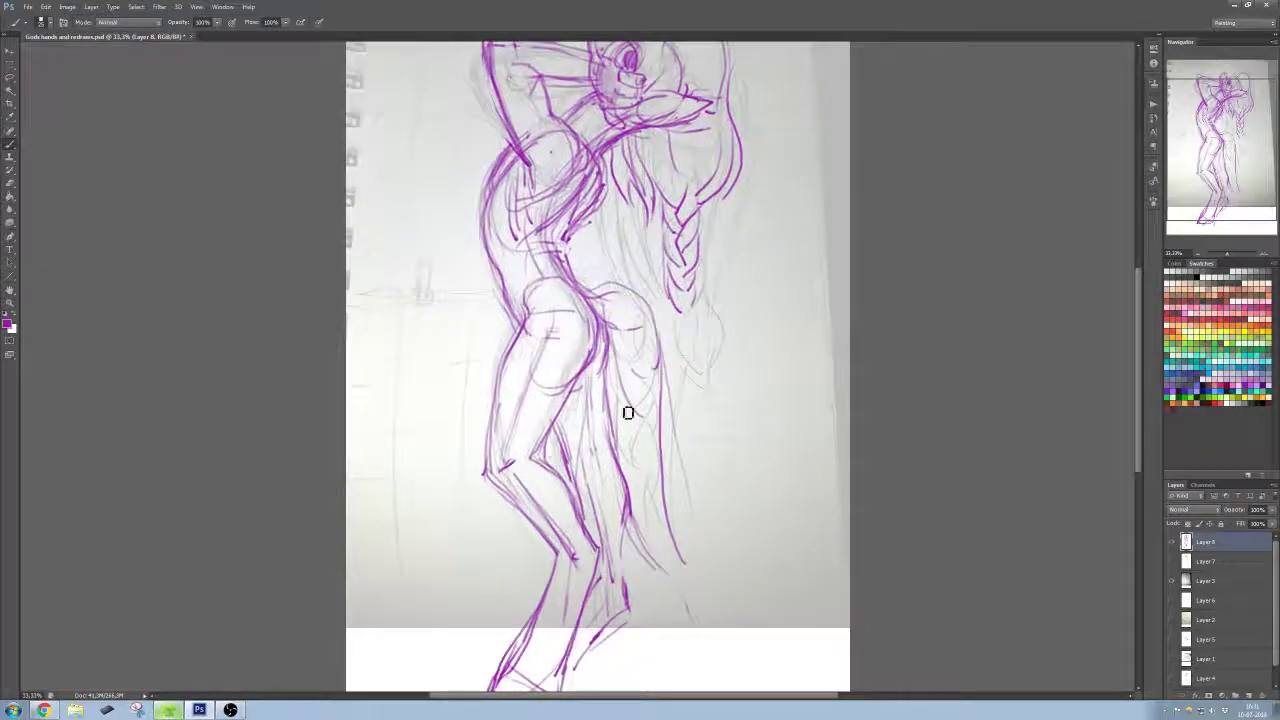
key(ctrl+minus)
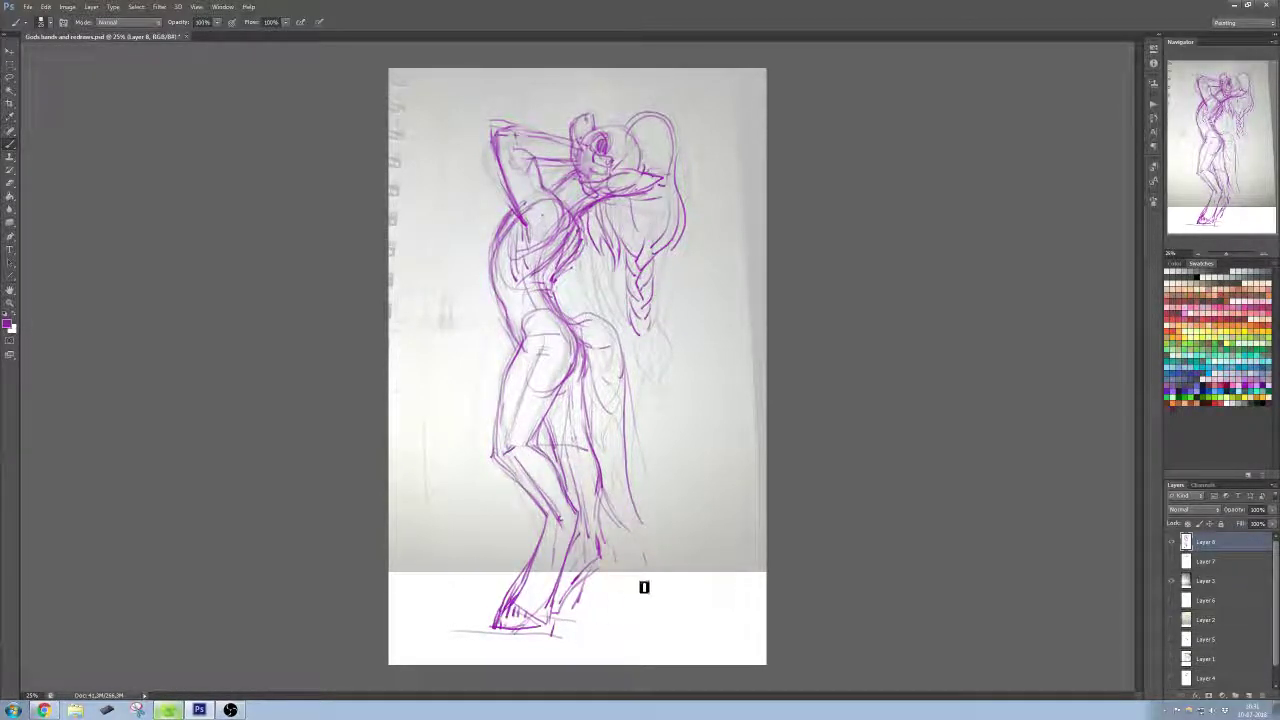
mouse_move(646, 333)
mouse_down()
mouse_move(637, 300)
mouse_move(649, 359)
mouse_move(656, 333)
mouse_move(643, 339)
mouse_move(649, 354)
mouse_move(641, 339)
mouse_move(654, 344)
mouse_move(643, 342)
mouse_move(643, 405)
mouse_up()
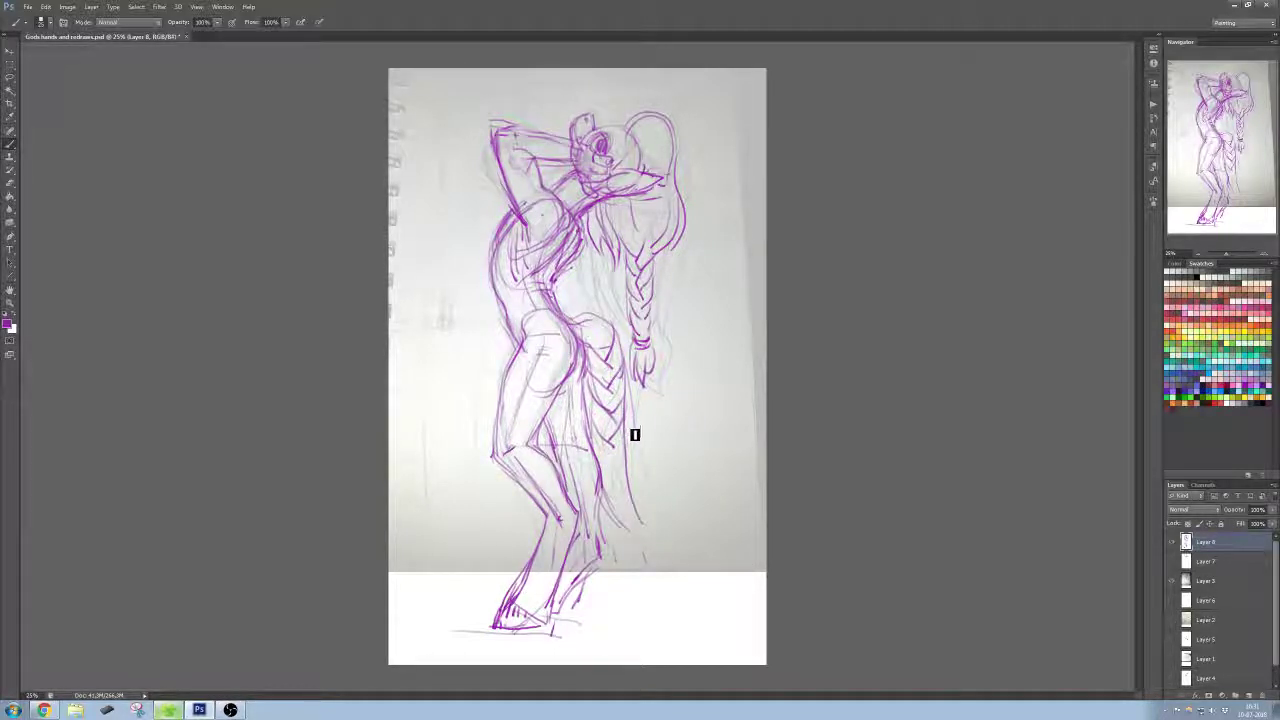
drag(627, 434, 612, 462)
key(space)
key(space)
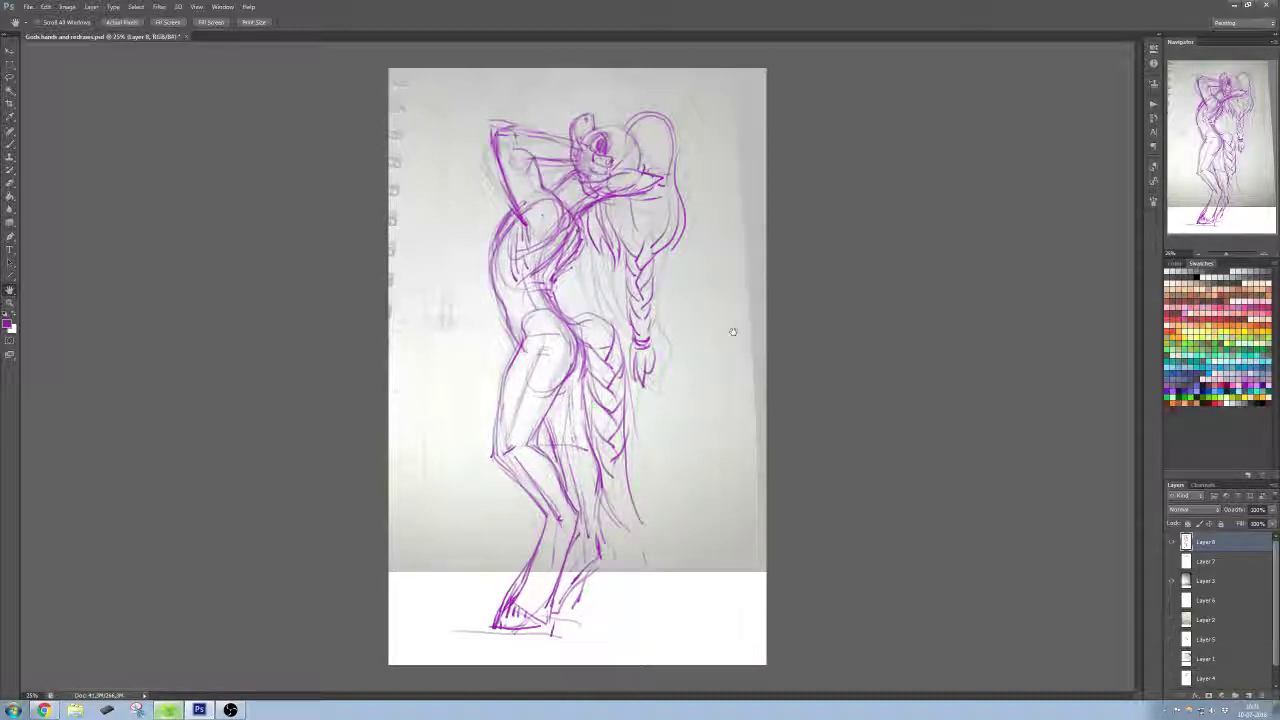
key(b)
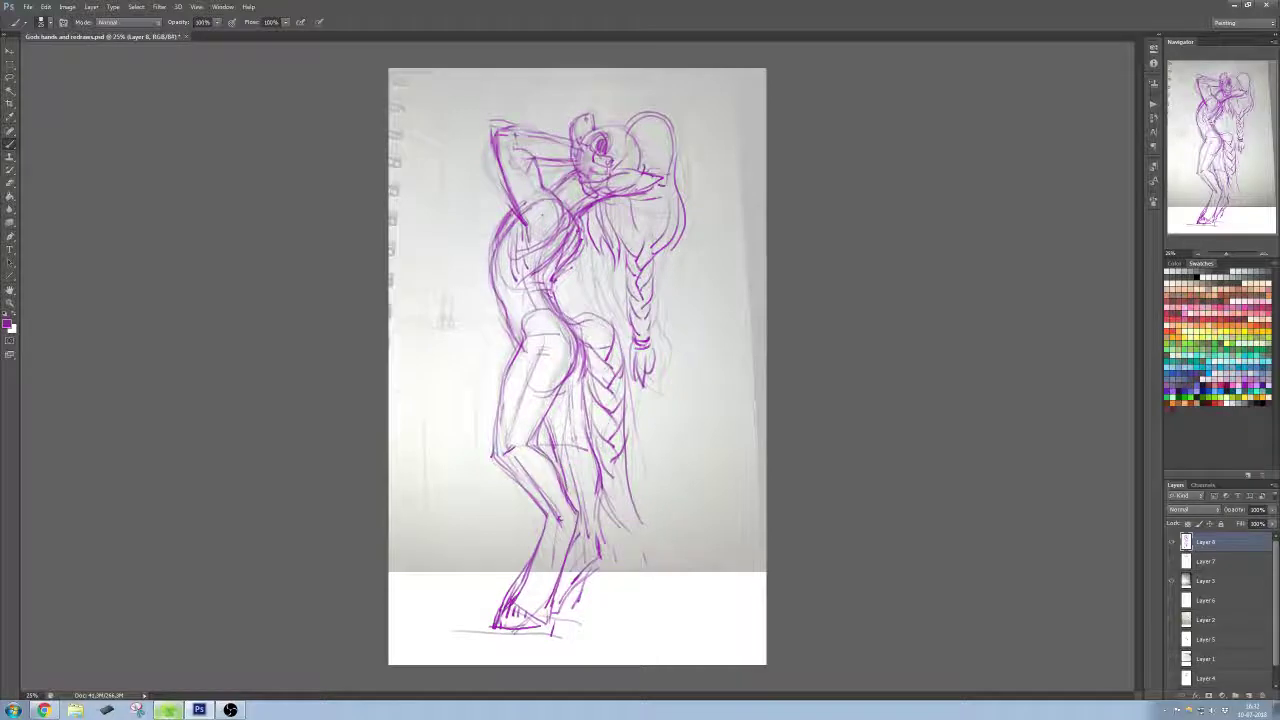
Step: Enlarge the brush and shade the torso's side below the chest, the waist and the underside of the buttock
right_click(652, 316)
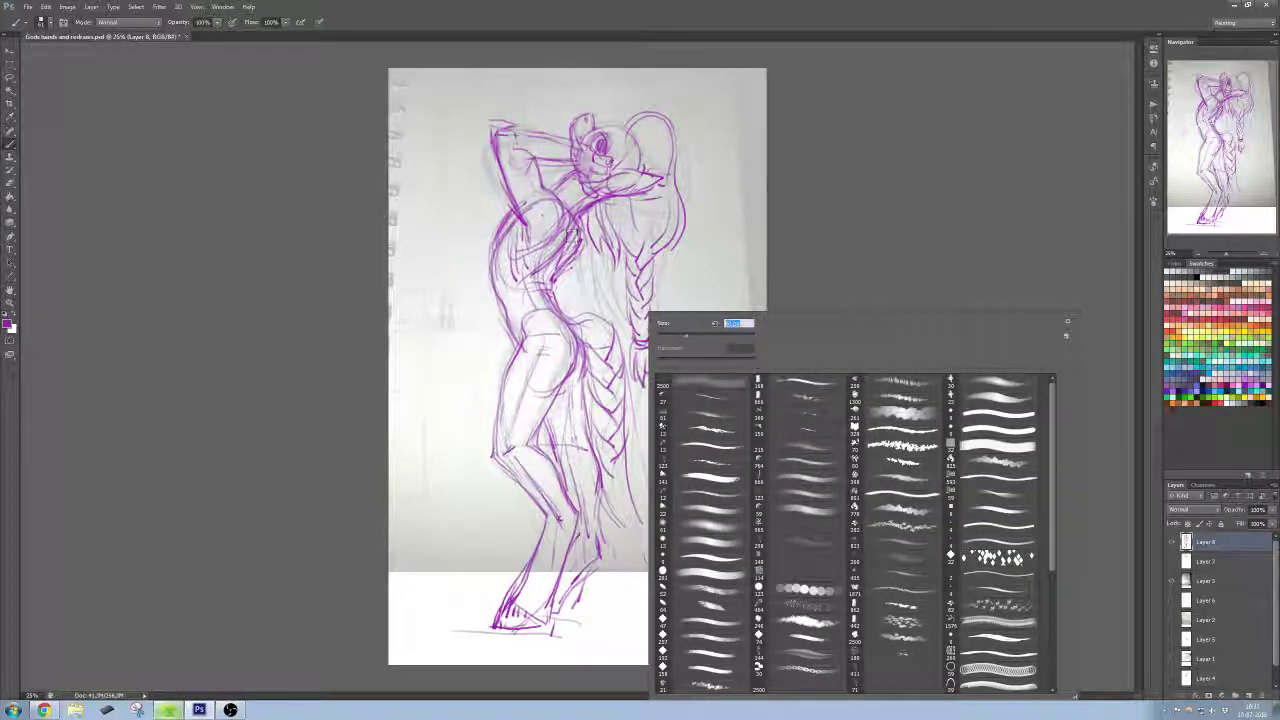
drag(686, 337, 697, 339)
click(552, 252)
mouse_move(565, 258)
mouse_down()
mouse_move(539, 296)
mouse_move(535, 400)
mouse_up()
drag(575, 350, 541, 388)
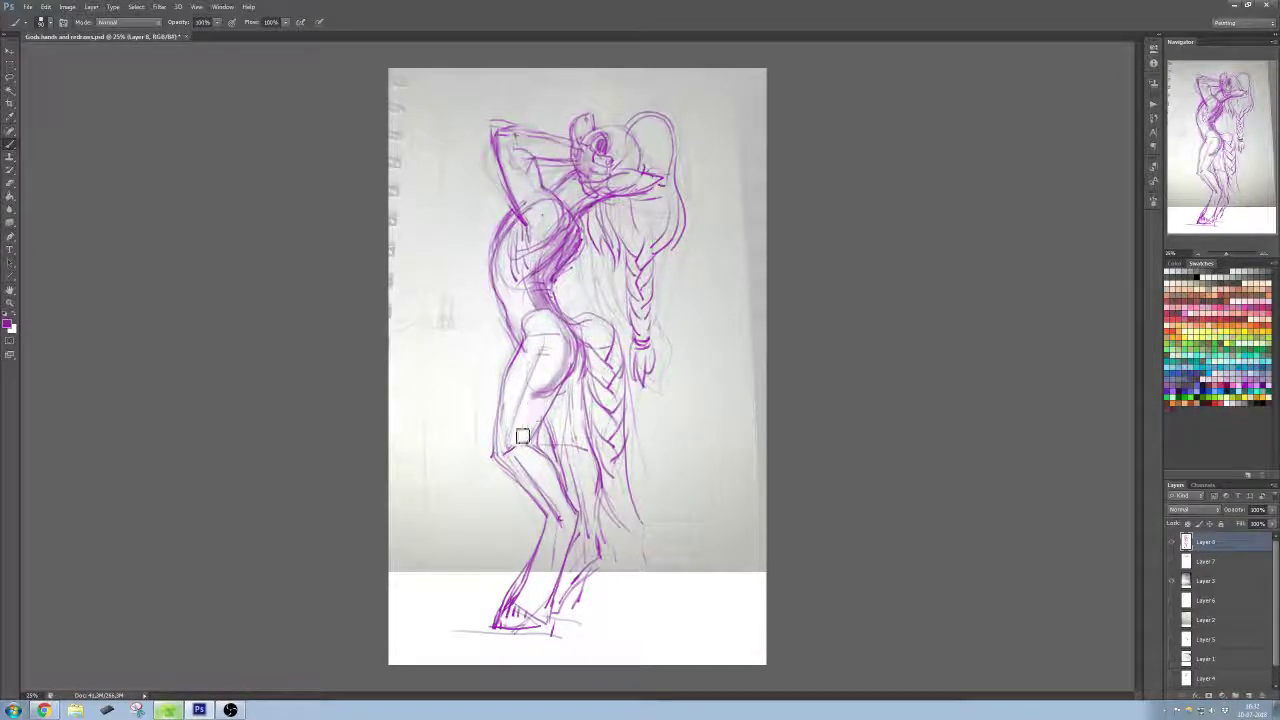
Step: Enlarge the brush further and shade the buttock's lower curve and the back of the near thigh
right_click(543, 398)
click(612, 339)
click(525, 375)
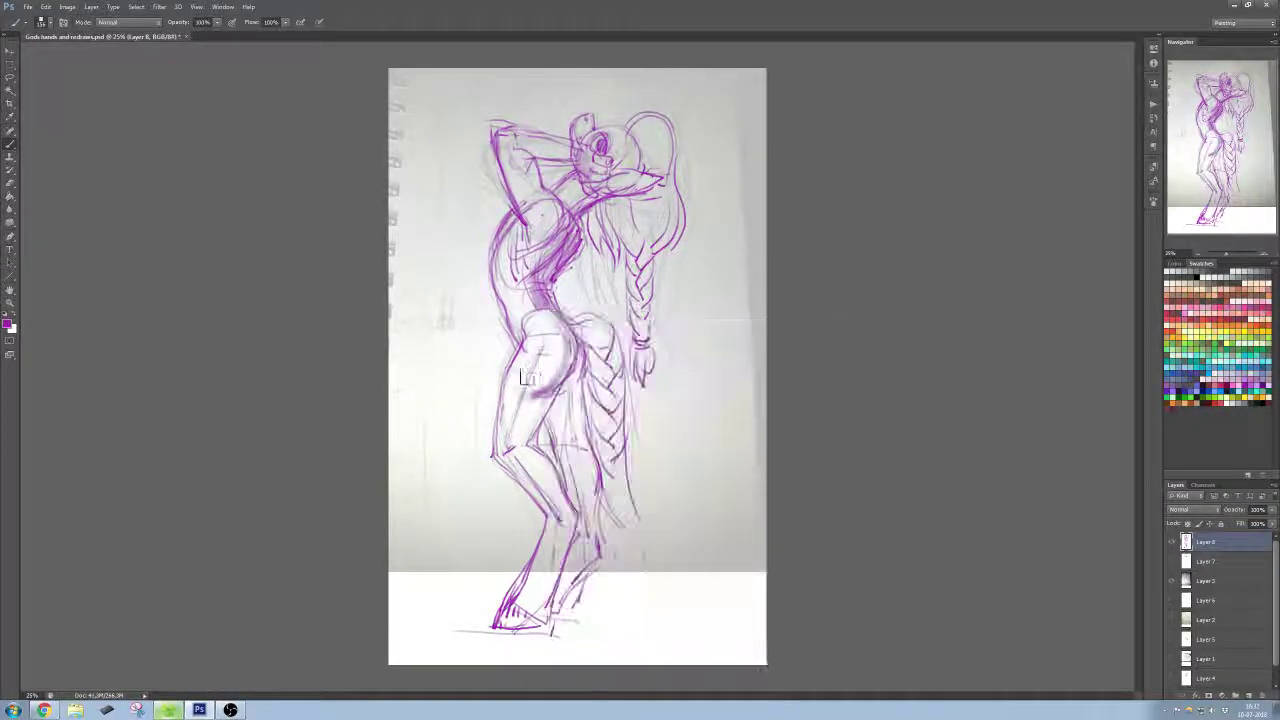
drag(576, 346, 530, 396)
drag(562, 368, 522, 446)
drag(546, 398, 516, 456)
drag(570, 380, 547, 426)
Step: Fill the far leg with purple shading from the thigh down to the foot
drag(582, 330, 584, 496)
mouse_move(594, 418)
mouse_down()
mouse_move(586, 514)
mouse_move(587, 498)
mouse_up()
key(ctrl+z)
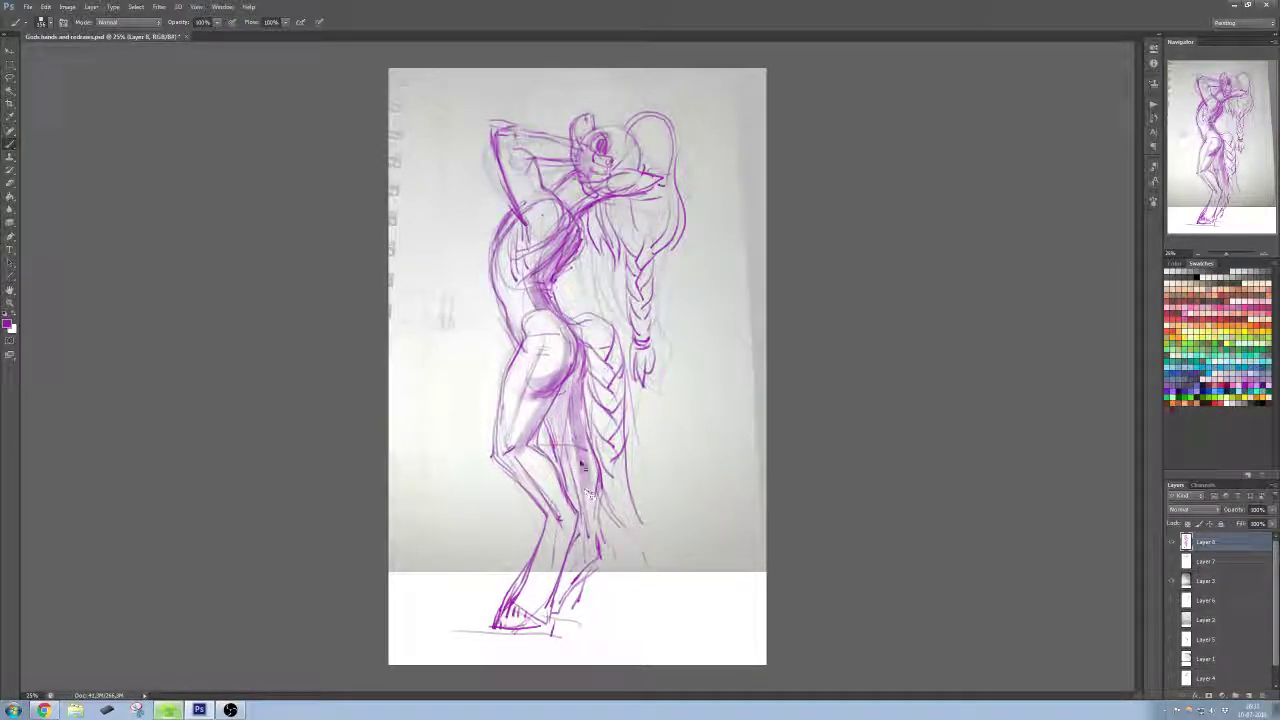
drag(566, 424, 590, 506)
mouse_move(572, 426)
mouse_down()
mouse_move(595, 494)
mouse_move(580, 566)
mouse_move(550, 600)
mouse_up()
drag(600, 548, 563, 592)
drag(552, 420, 576, 498)
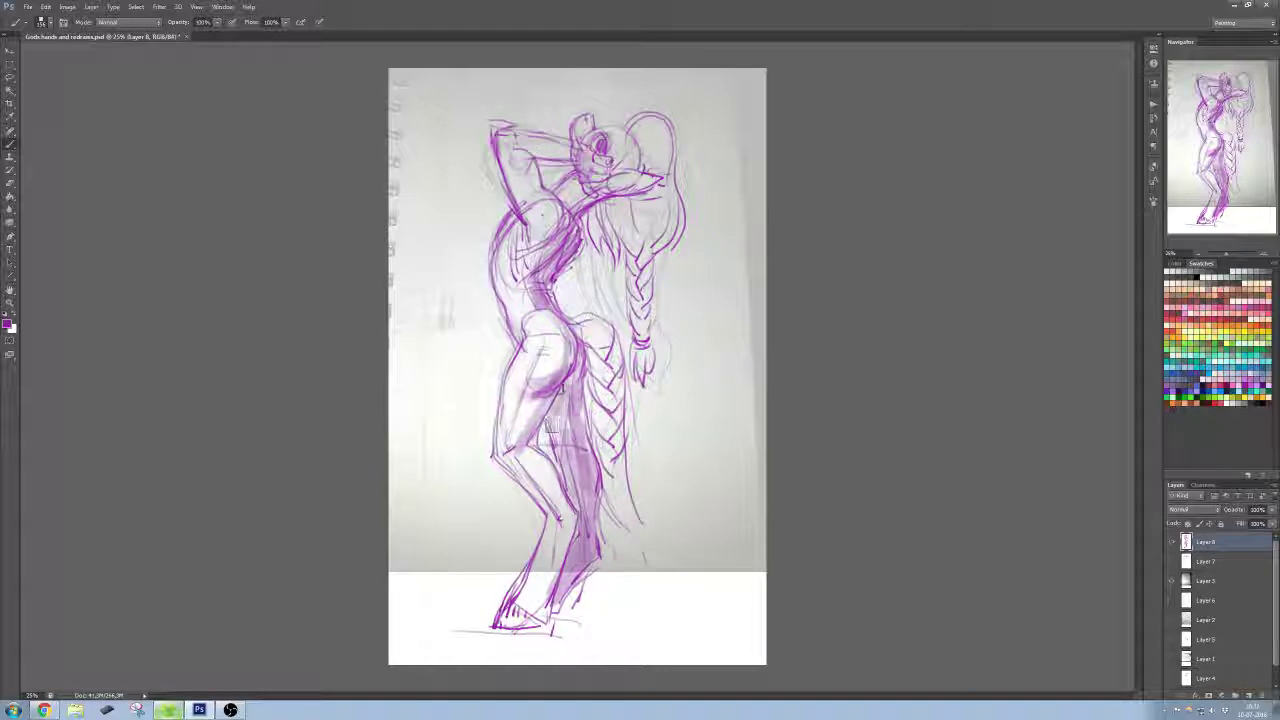
Step: Shade the braid behind the hips, the gathered hair and the upper braid
mouse_move(588, 350)
mouse_down()
mouse_move(614, 372)
mouse_move(606, 430)
mouse_up()
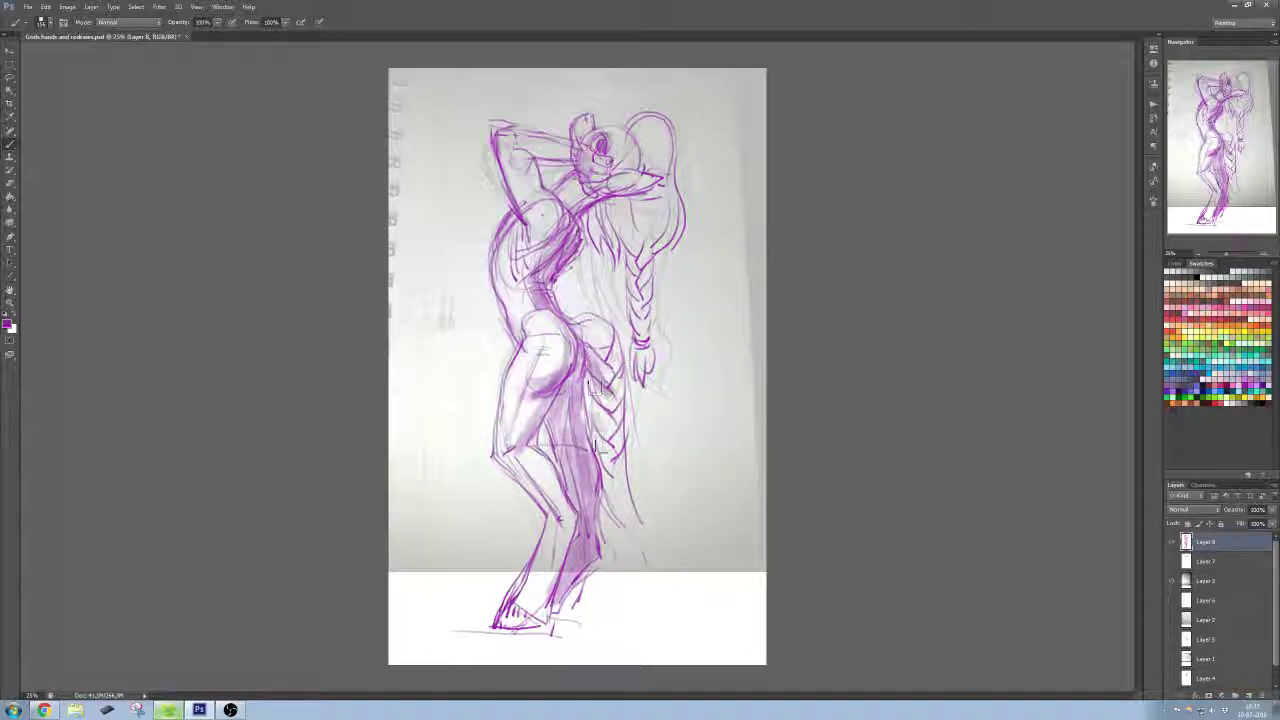
drag(600, 378, 604, 456)
mouse_move(650, 226)
mouse_down()
mouse_move(630, 250)
mouse_move(646, 262)
mouse_move(638, 356)
mouse_up()
key(space)
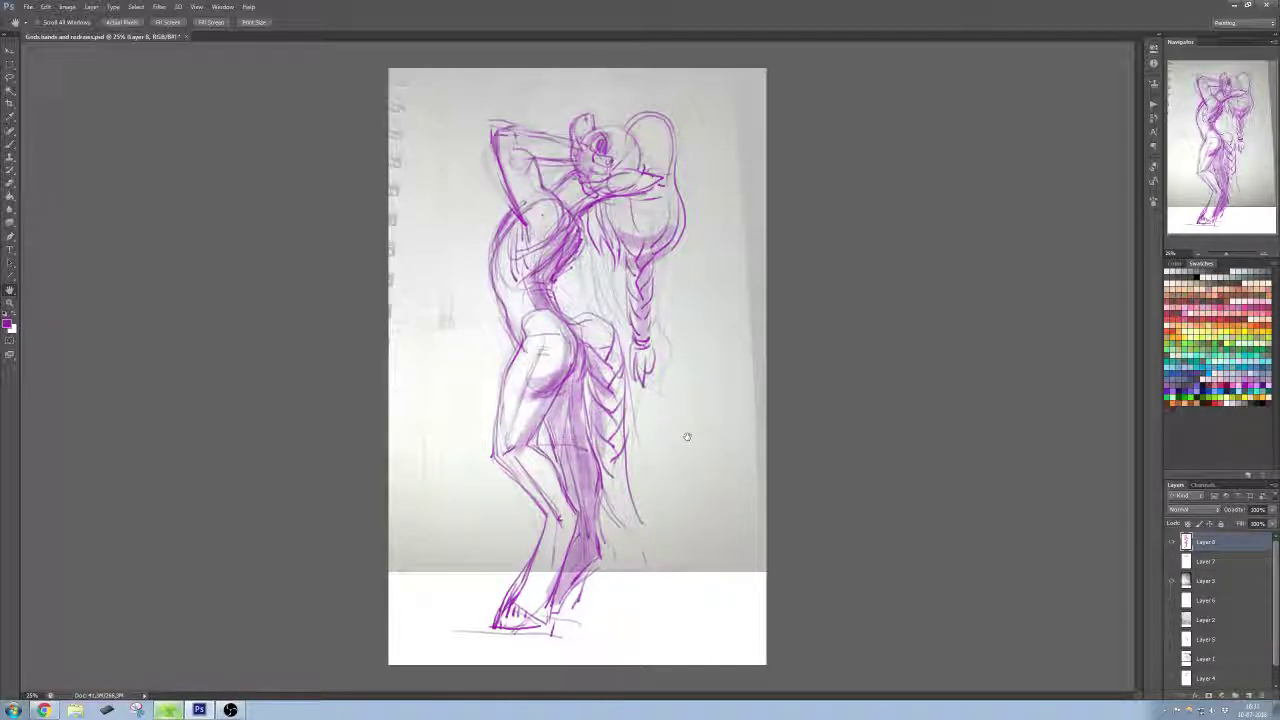